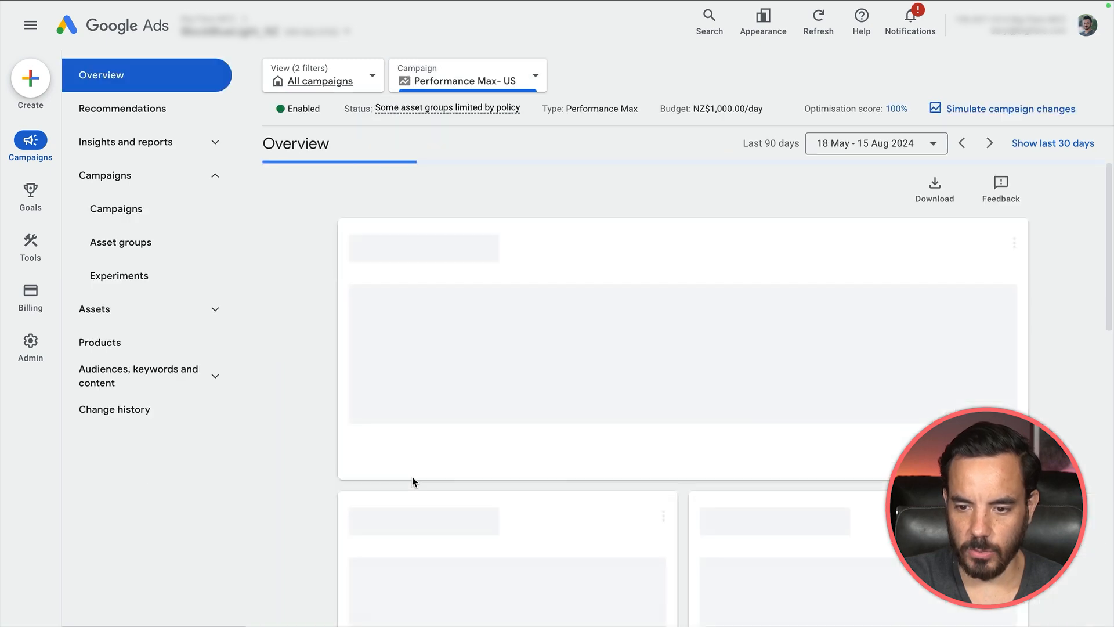
# Step: Start a new asset group in the Performance Max- US campaign
pyautogui.click(146, 249)
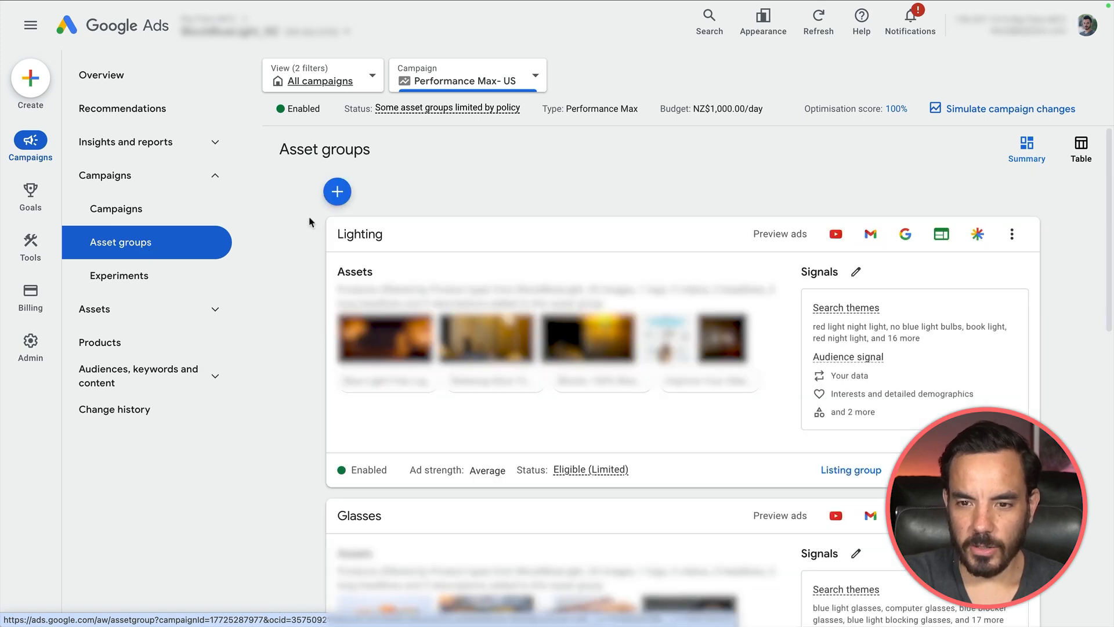
pyautogui.click(336, 193)
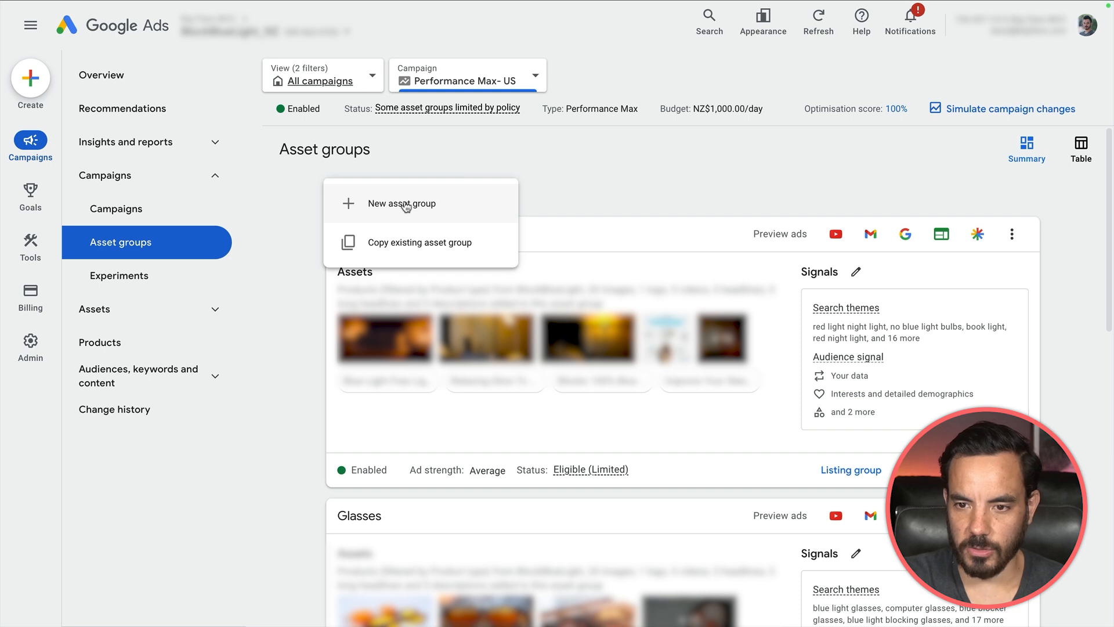
pyautogui.click(405, 205)
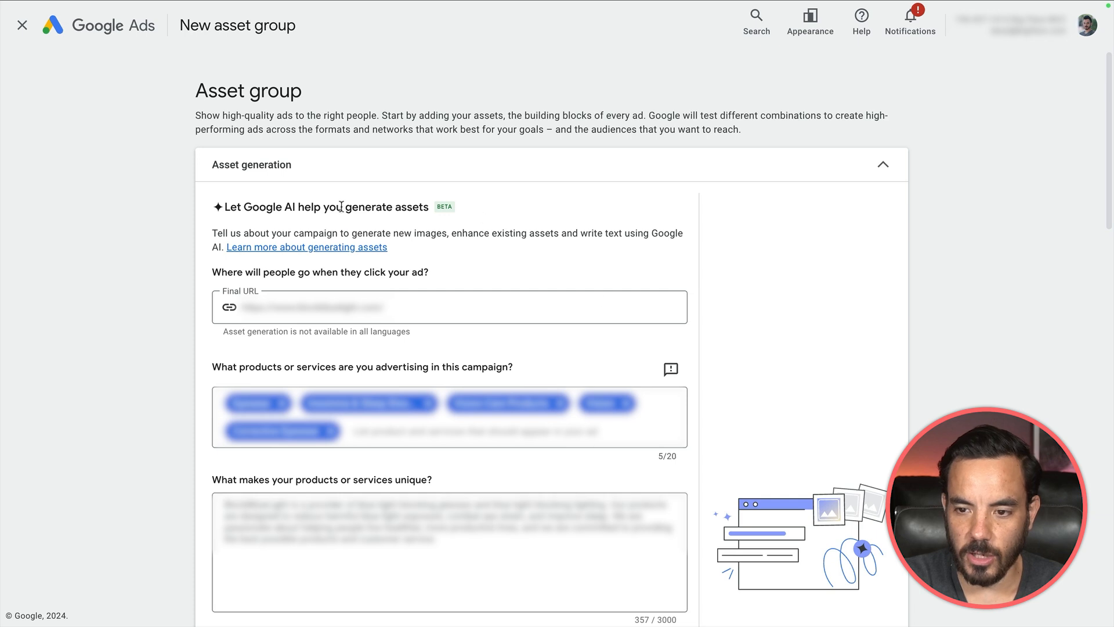
# Step: Look through the AI asset generation section down to its source pages, and collapse it without generating assets
pyautogui.click(454, 169)
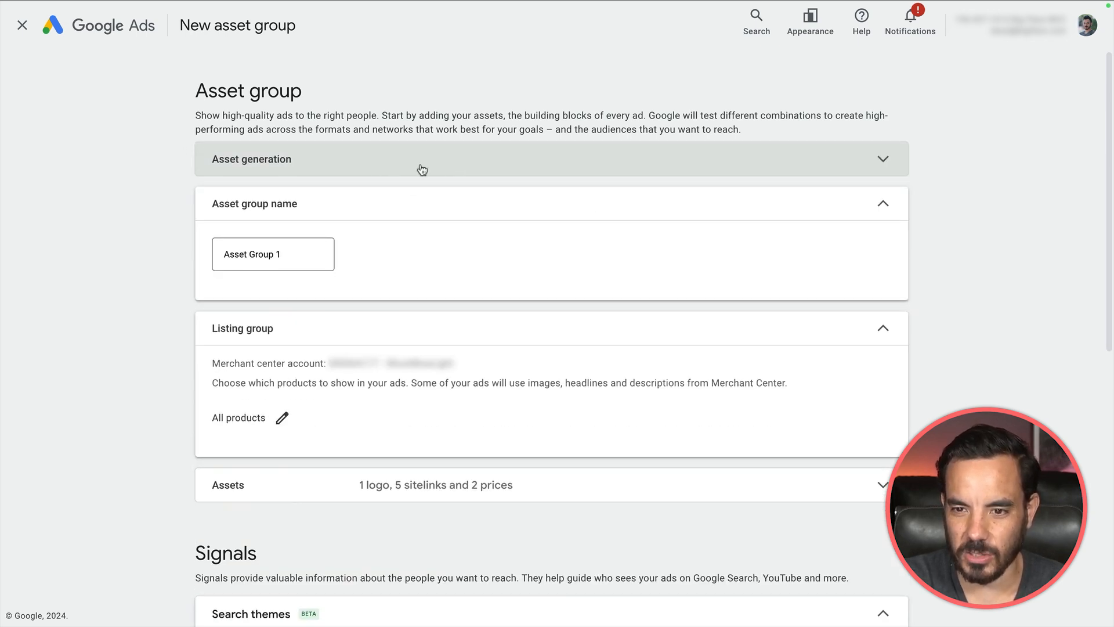
pyautogui.click(505, 157)
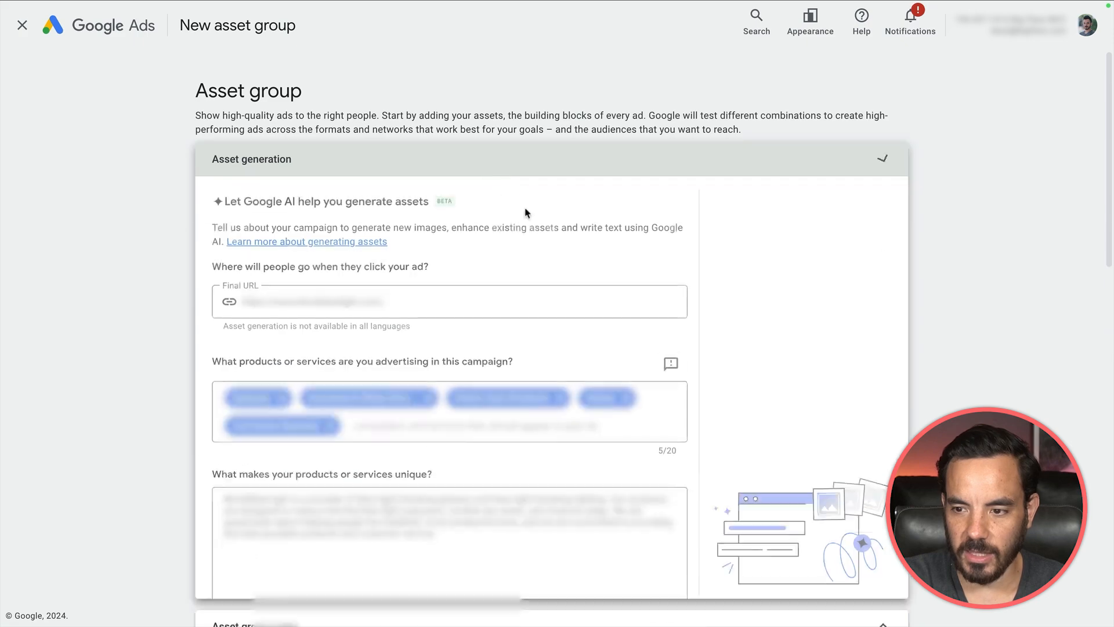
pyautogui.scroll(-8, 826, 548)
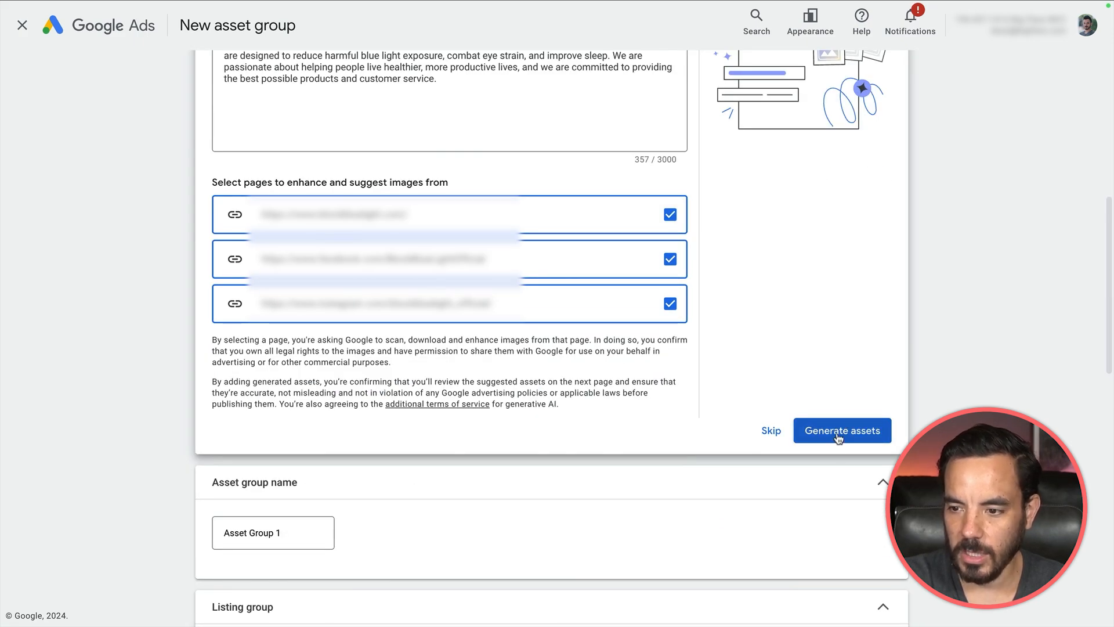
pyautogui.scroll(8, 838, 438)
pyautogui.click(724, 173)
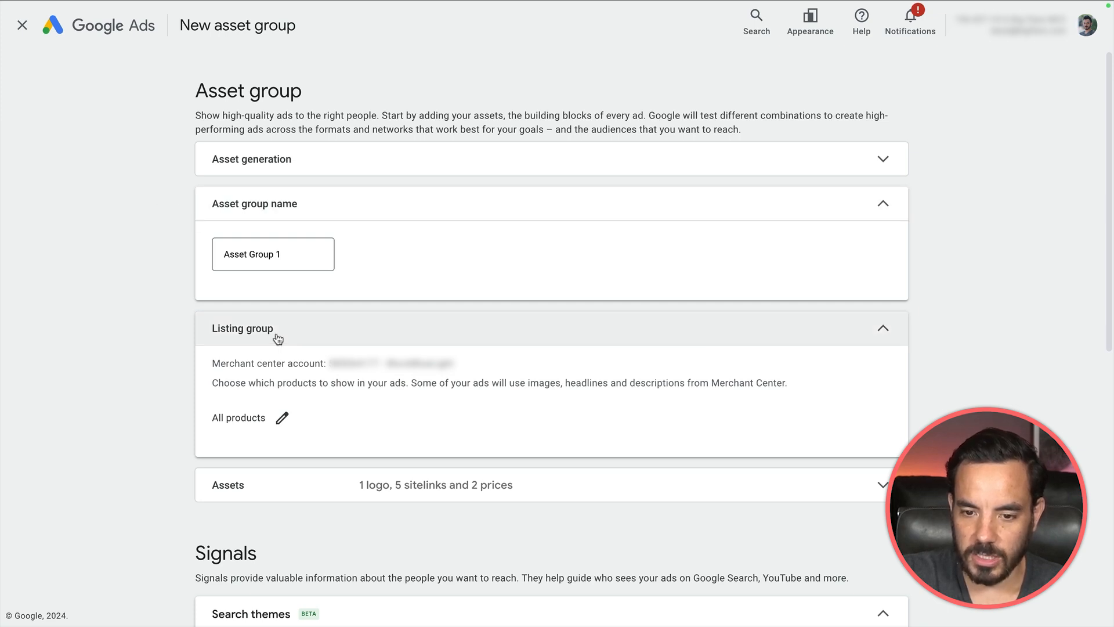
# Step: Name the asset group "Mens Shirts" and collapse the name section
pyautogui.scroll(-2, 277, 339)
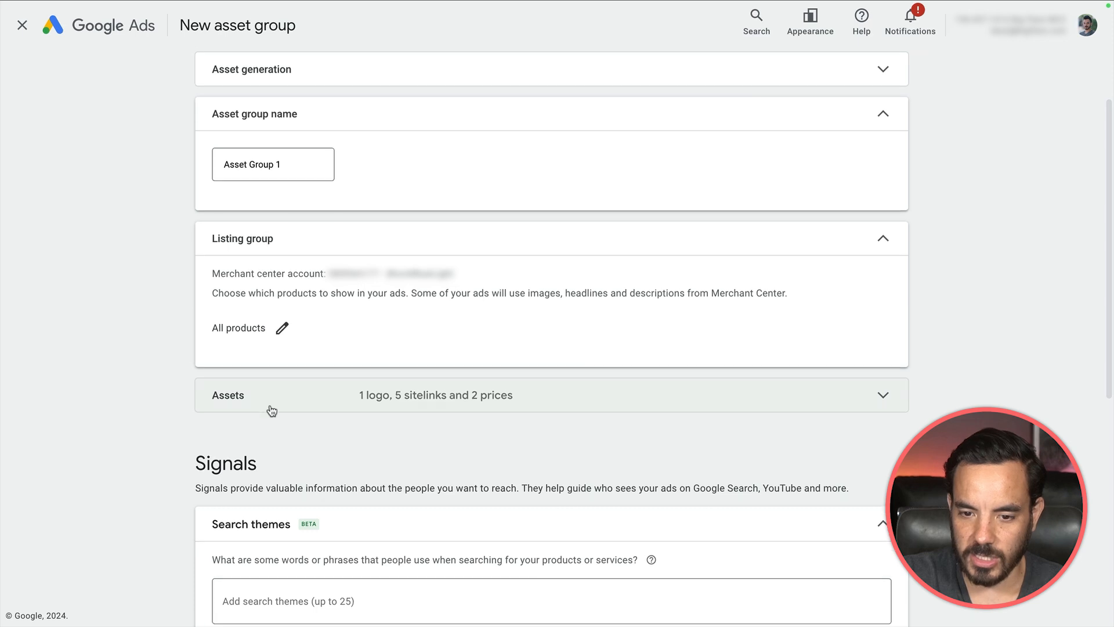
pyautogui.scroll(-4, 273, 395)
pyautogui.scroll(5, 214, 415)
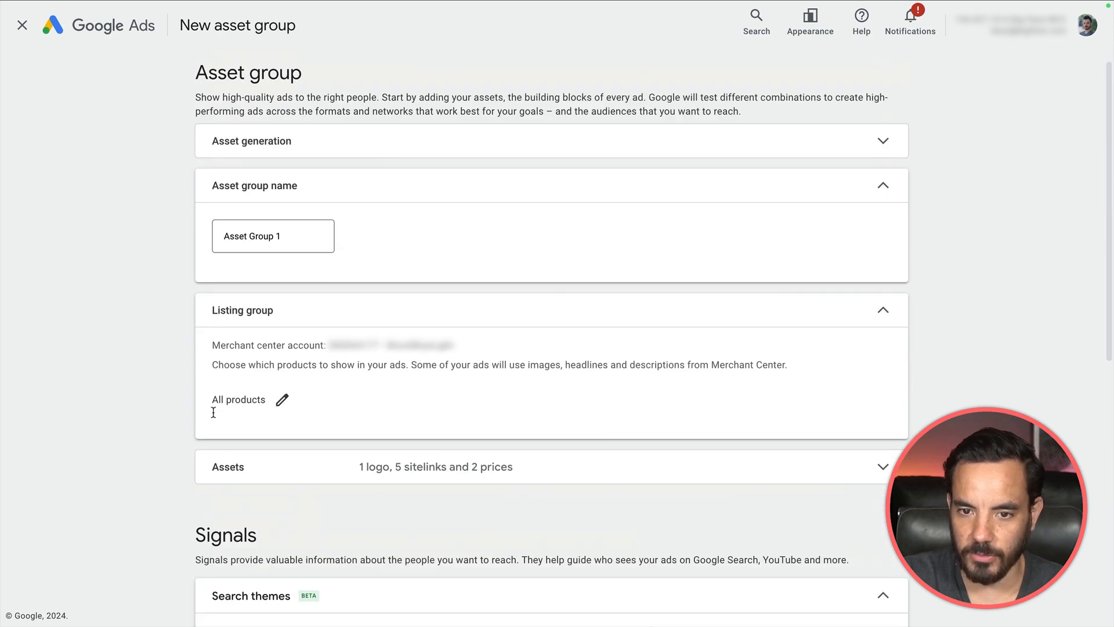
pyautogui.click(287, 255)
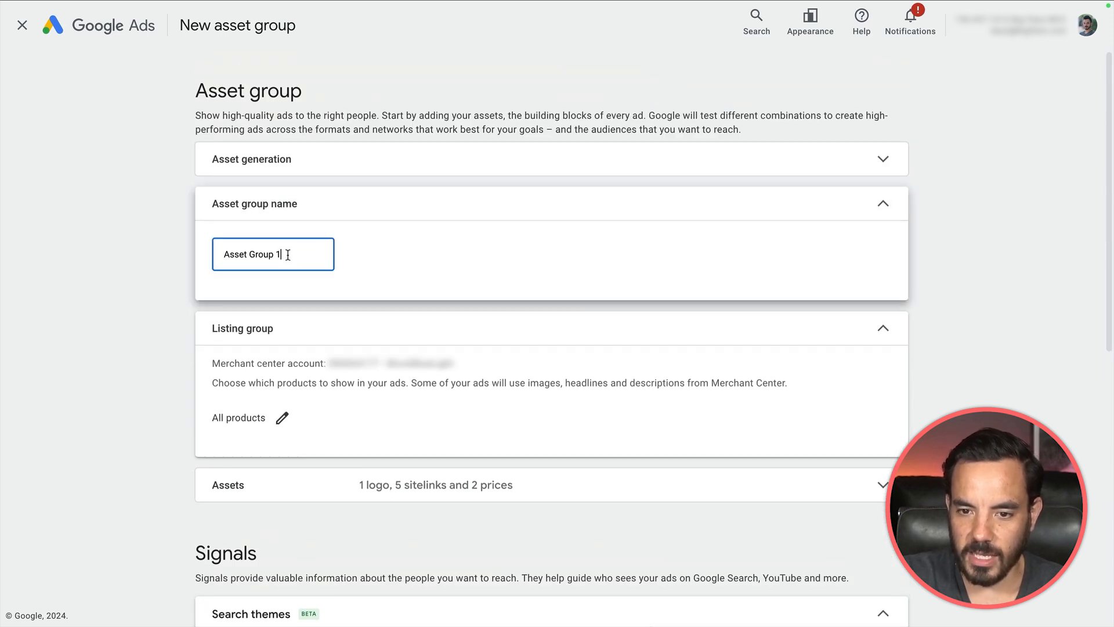
pyautogui.press('super+a')
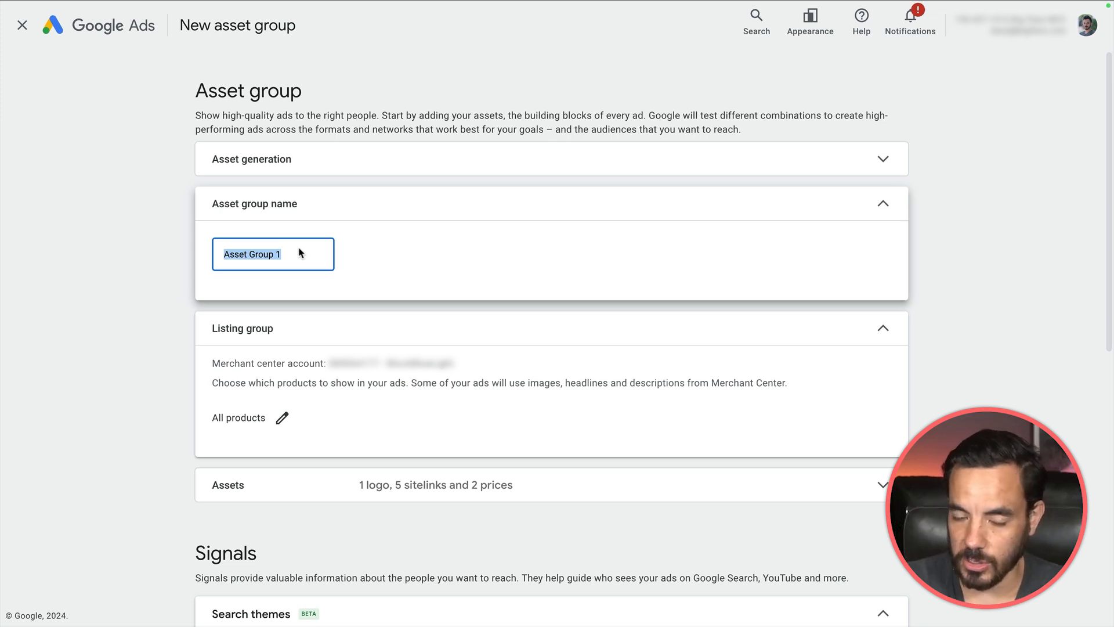
pyautogui.write('M')
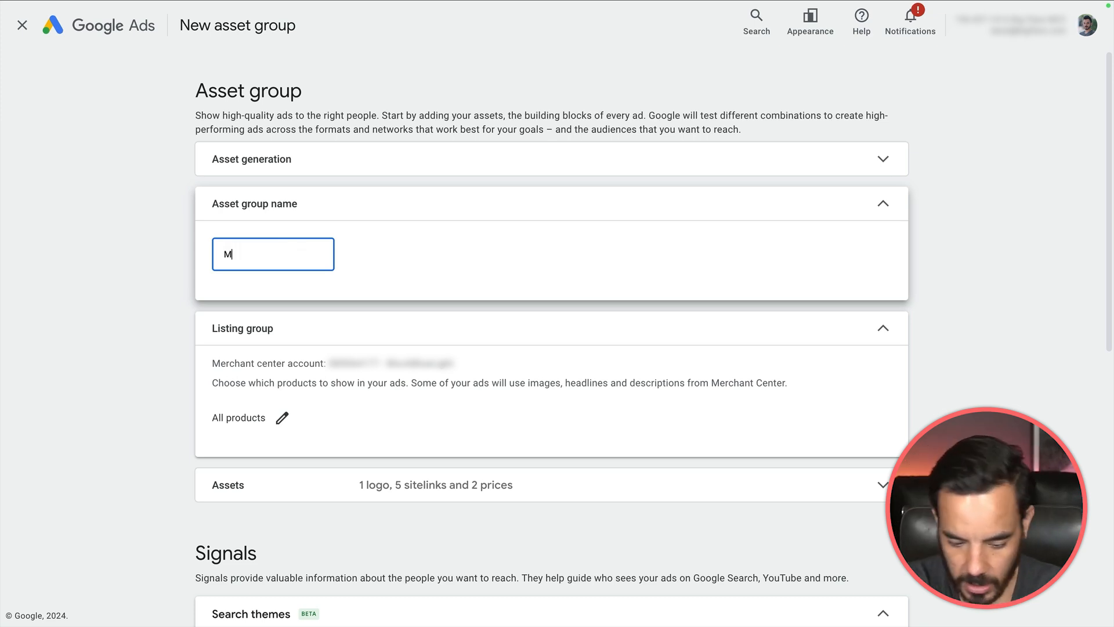
pyautogui.write('ens Shirts')
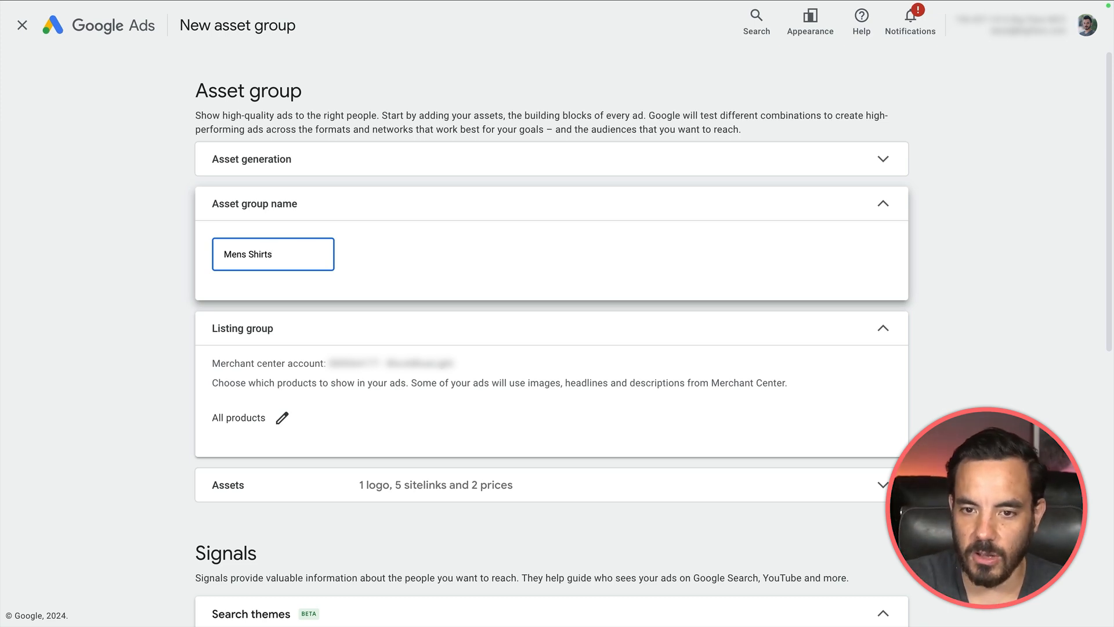
pyautogui.click(340, 214)
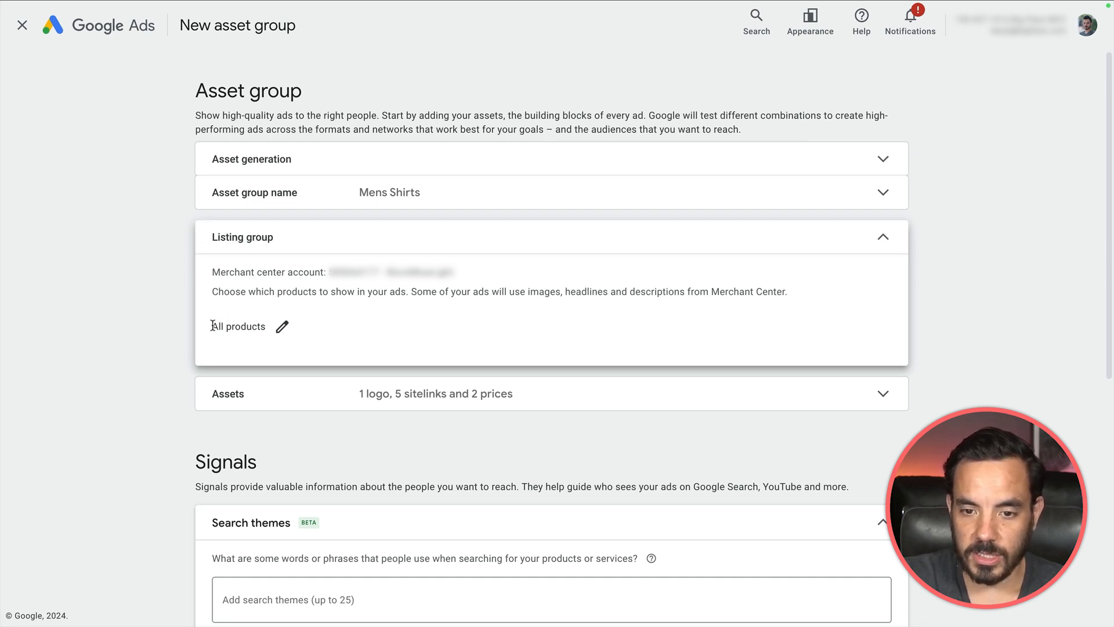
# Step: Try limiting the listing group to the Home & Garden and Office Supplies categories, and discard the selection
pyautogui.moveTo(213, 327); pyautogui.dragTo(265, 327)
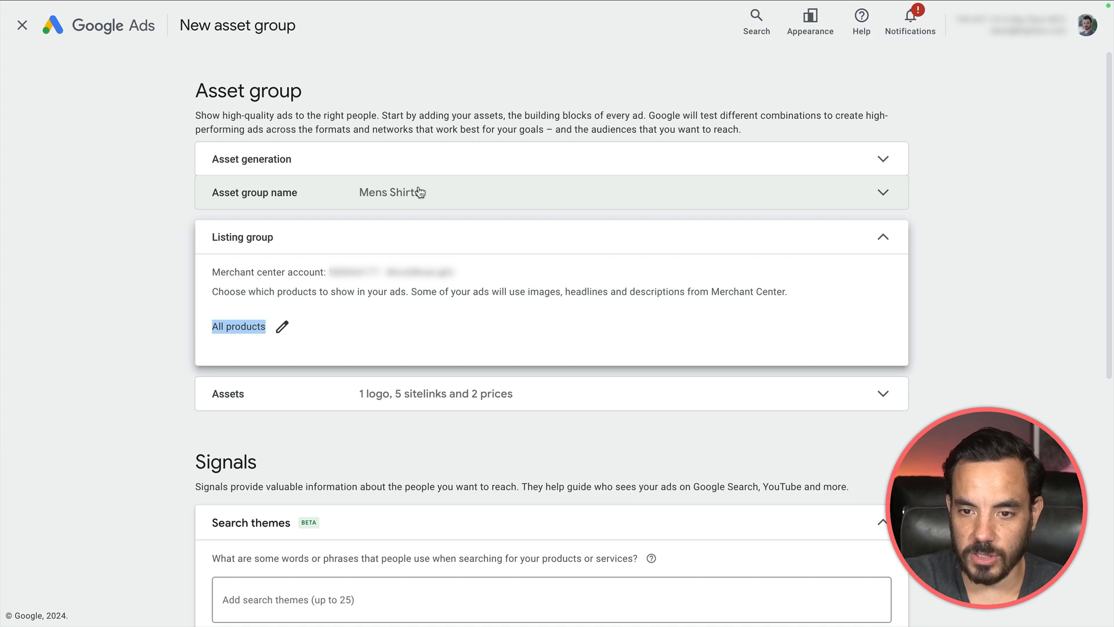
pyautogui.click(238, 332)
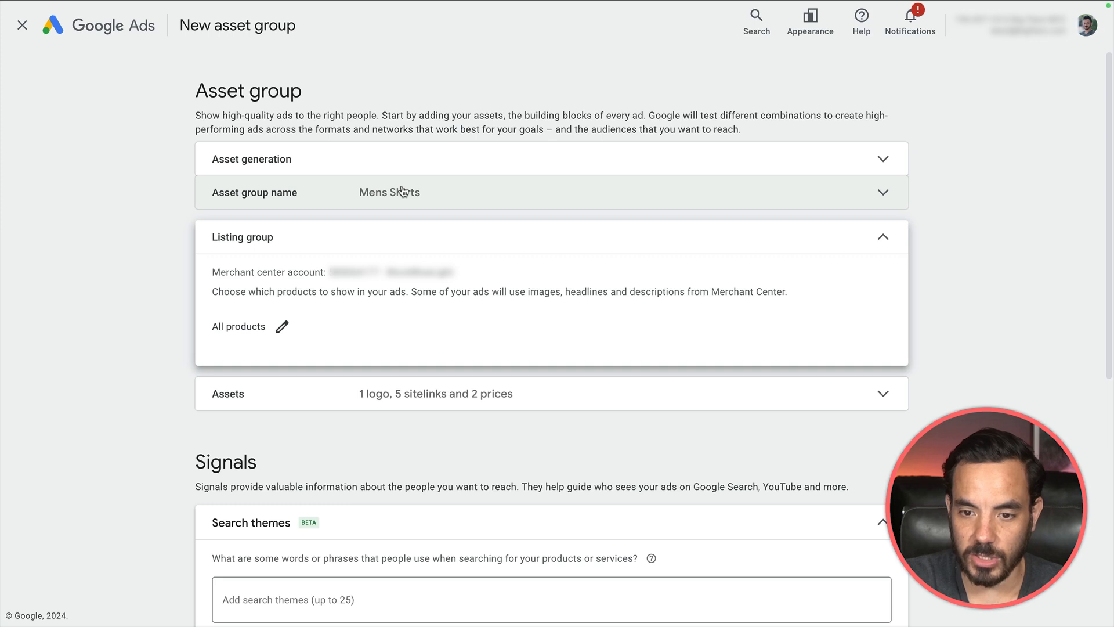
pyautogui.click(282, 328)
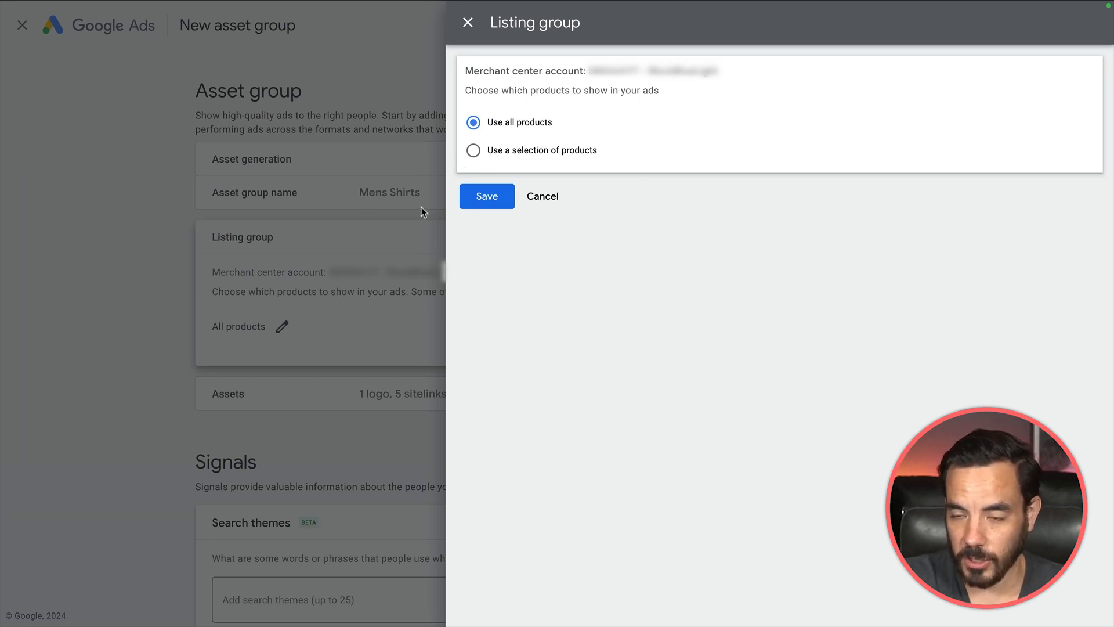
pyautogui.click(525, 152)
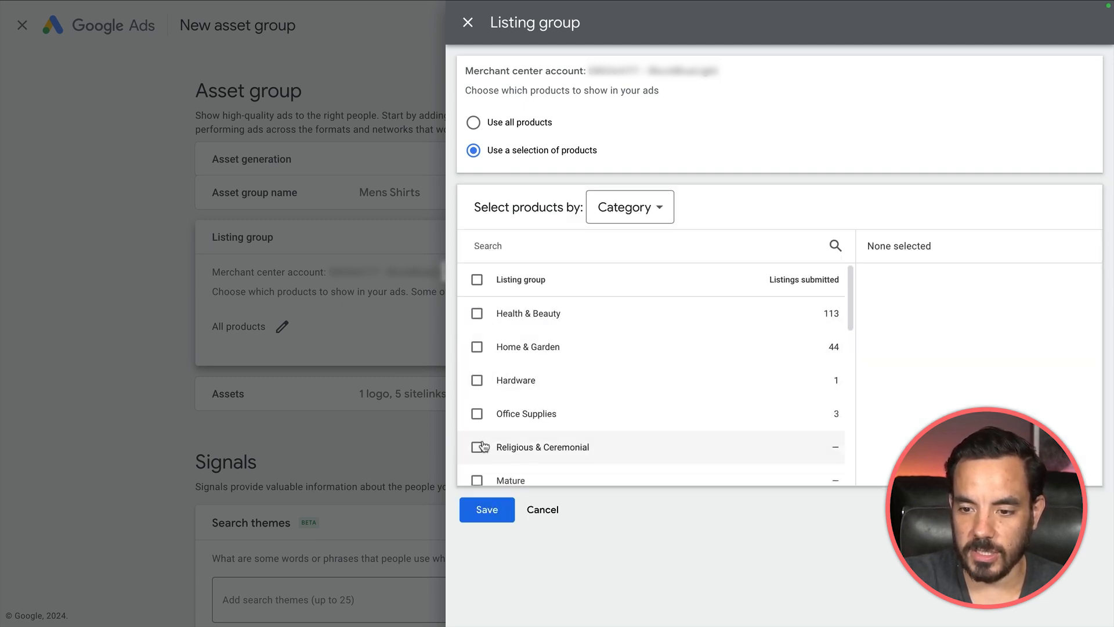
pyautogui.click(622, 222)
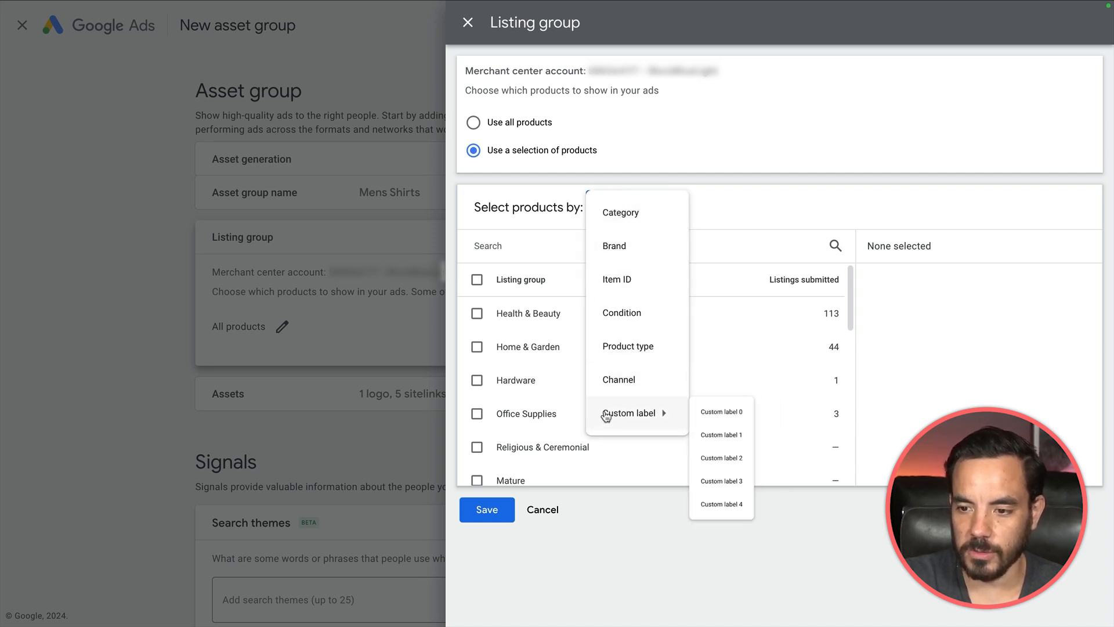
pyautogui.click(662, 568)
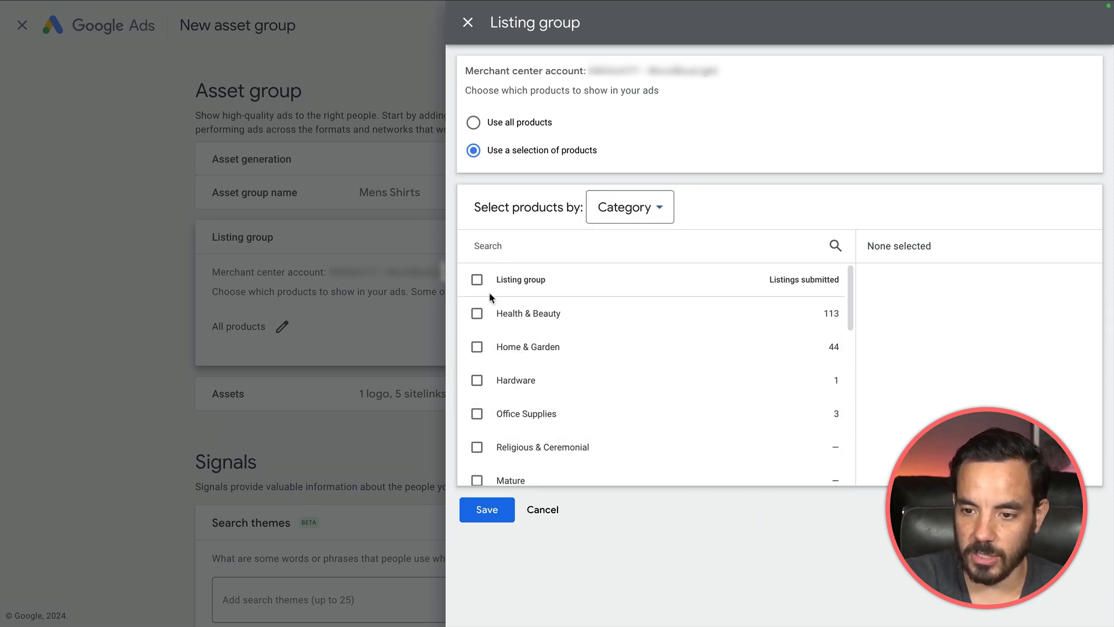
pyautogui.click(477, 346)
pyautogui.click(477, 413)
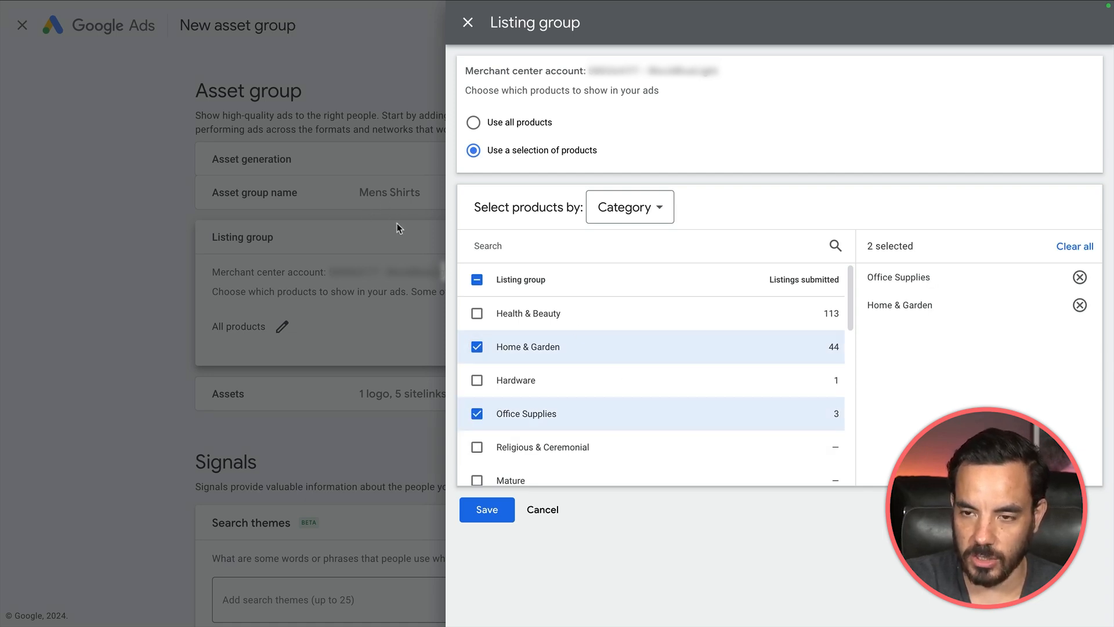
pyautogui.click(468, 22)
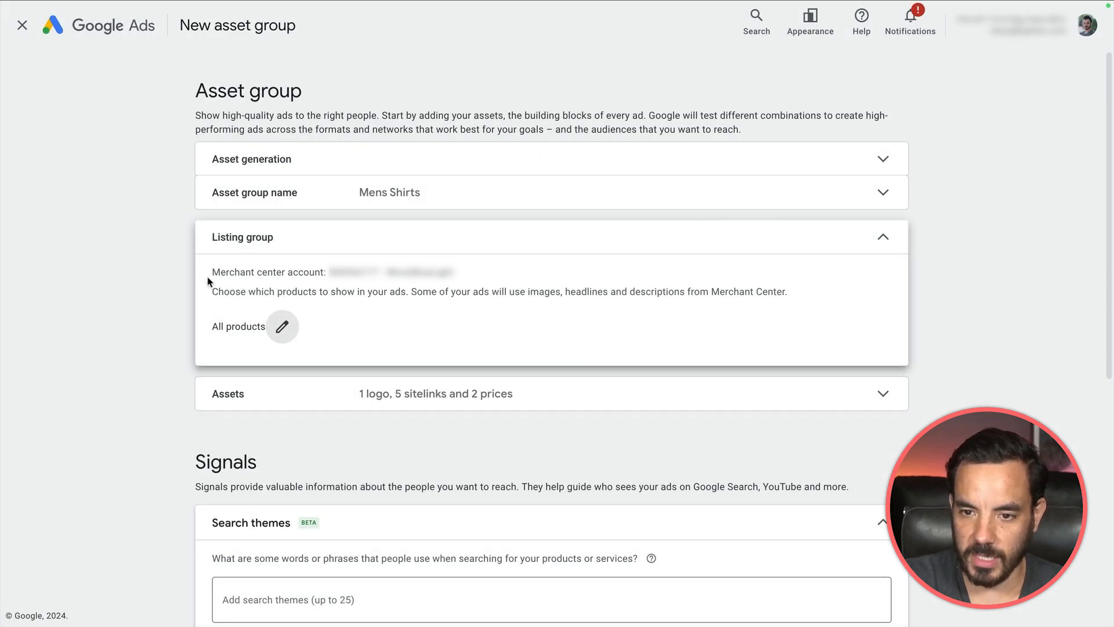
# Step: Collapse the listing group section and expand the assets section of the new asset group
pyautogui.click(269, 241)
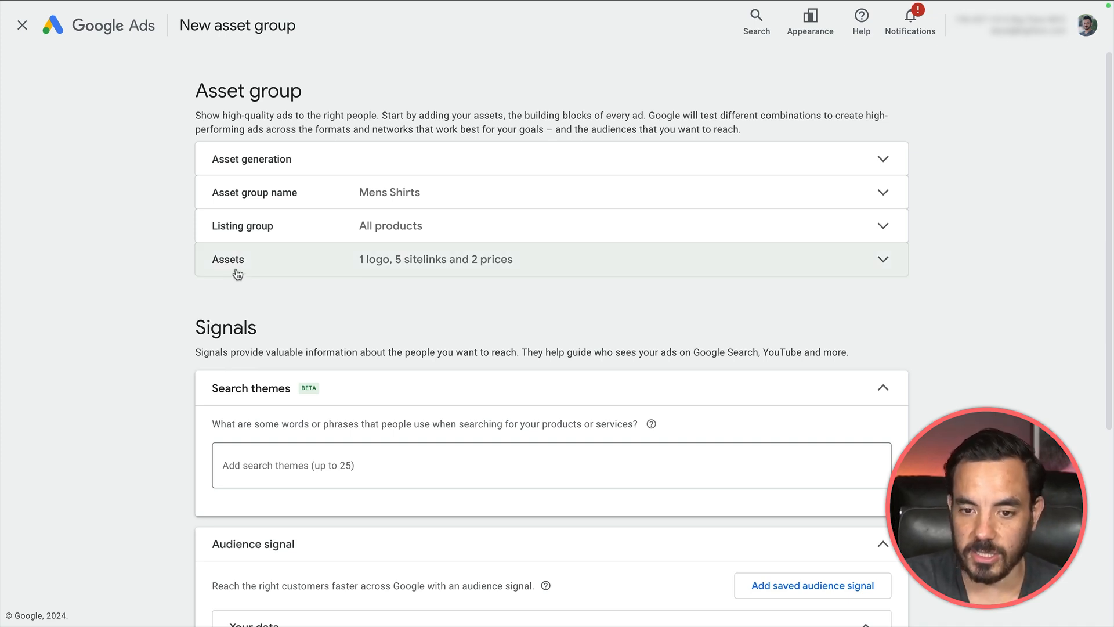
pyautogui.moveTo(193, 340); pyautogui.dragTo(286, 330)
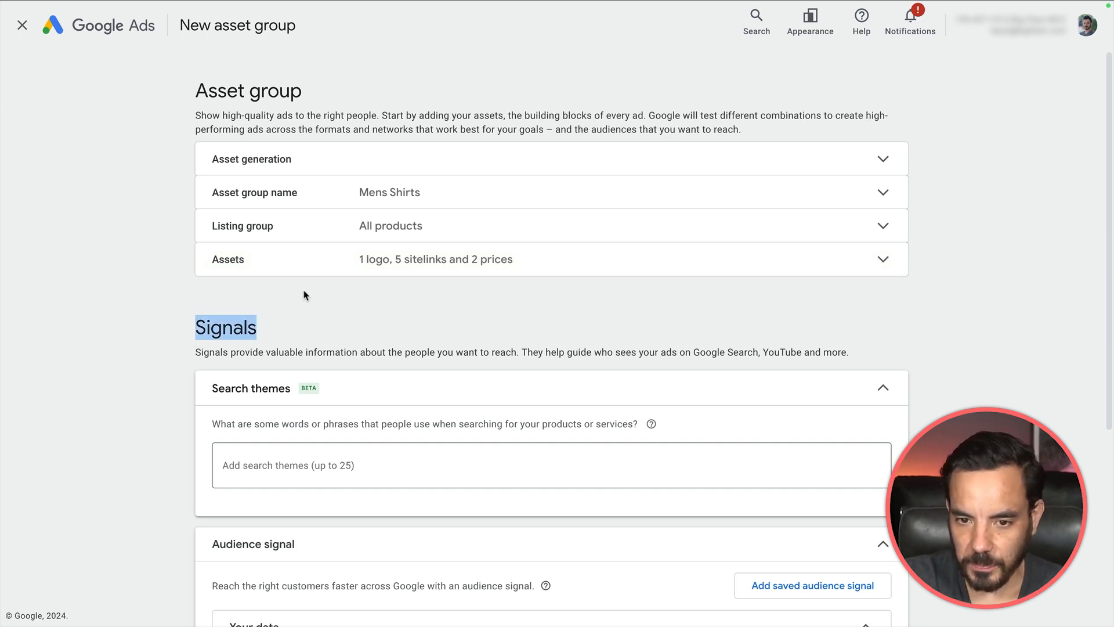
pyautogui.click(312, 273)
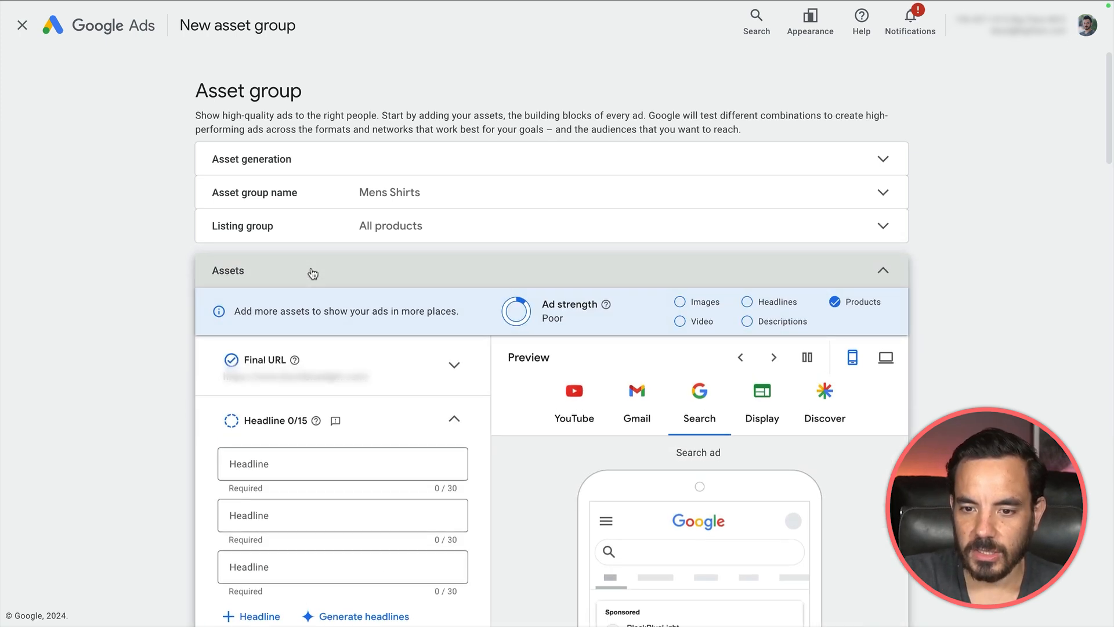
# Step: Collapse the Headline, Long headlines, Descriptions and Images parts of the assets section
pyautogui.scroll(-2, 348, 279)
pyautogui.click(454, 291)
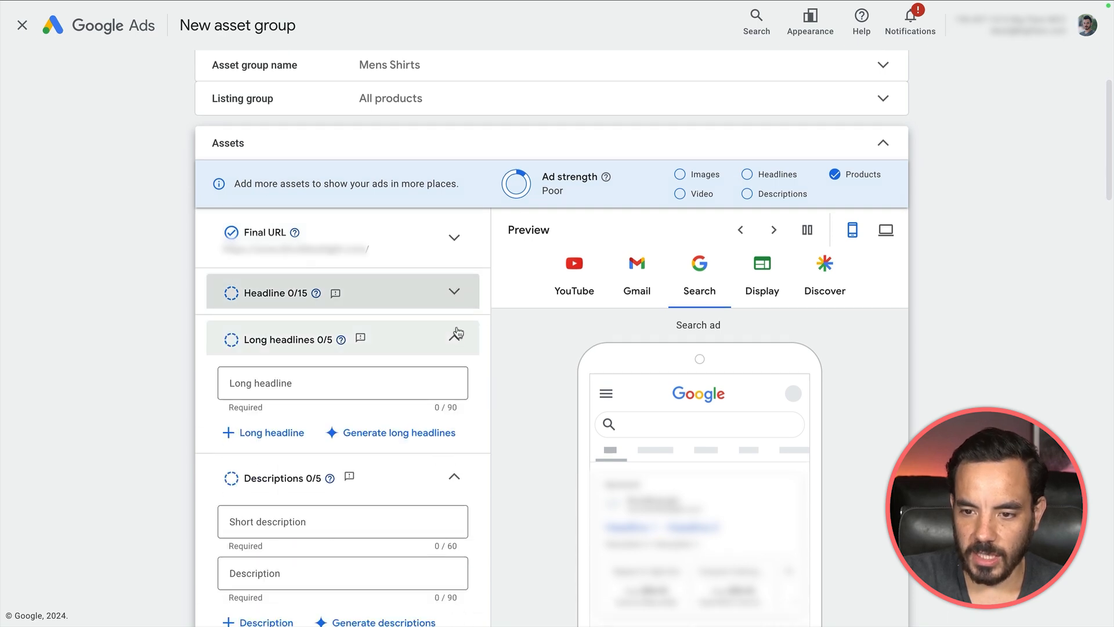
pyautogui.click(456, 335)
pyautogui.click(454, 385)
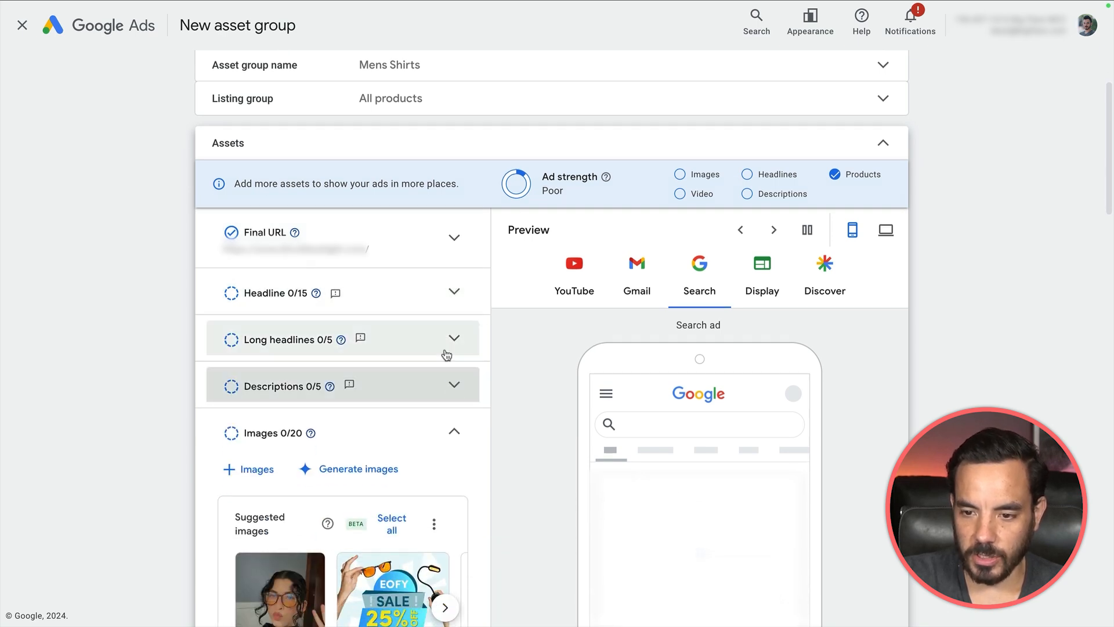
pyautogui.scroll(-3, 449, 351)
pyautogui.click(456, 283)
pyautogui.scroll(-1, 458, 286)
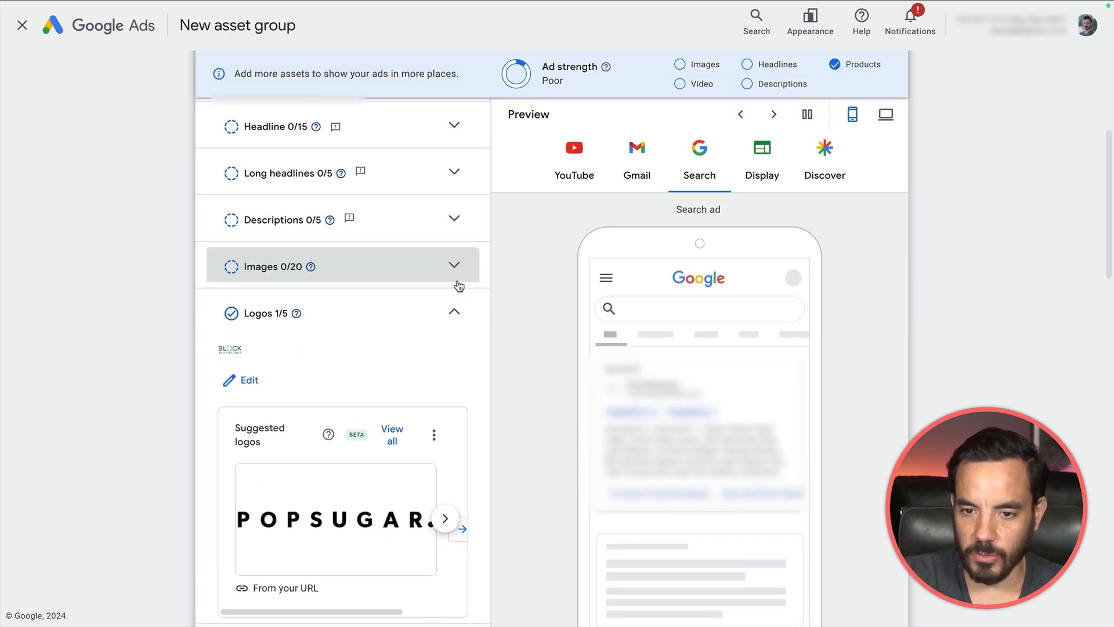
# Step: Collapse the Logos, Business name, Videos and Sitelinks parts of the assets section
pyautogui.scroll(1, 458, 285)
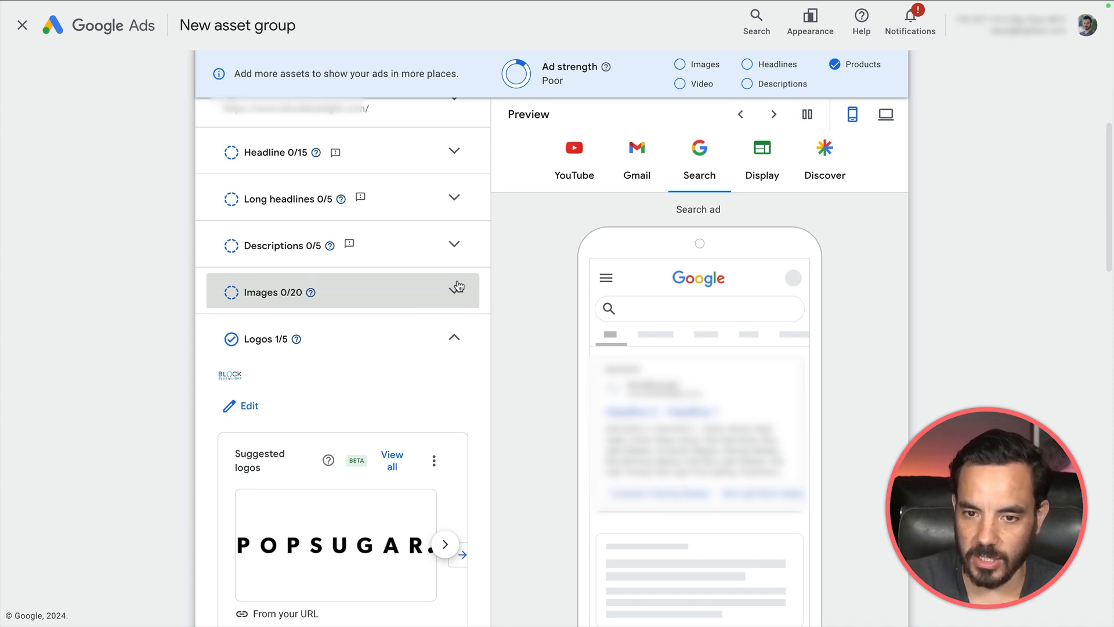
pyautogui.click(464, 336)
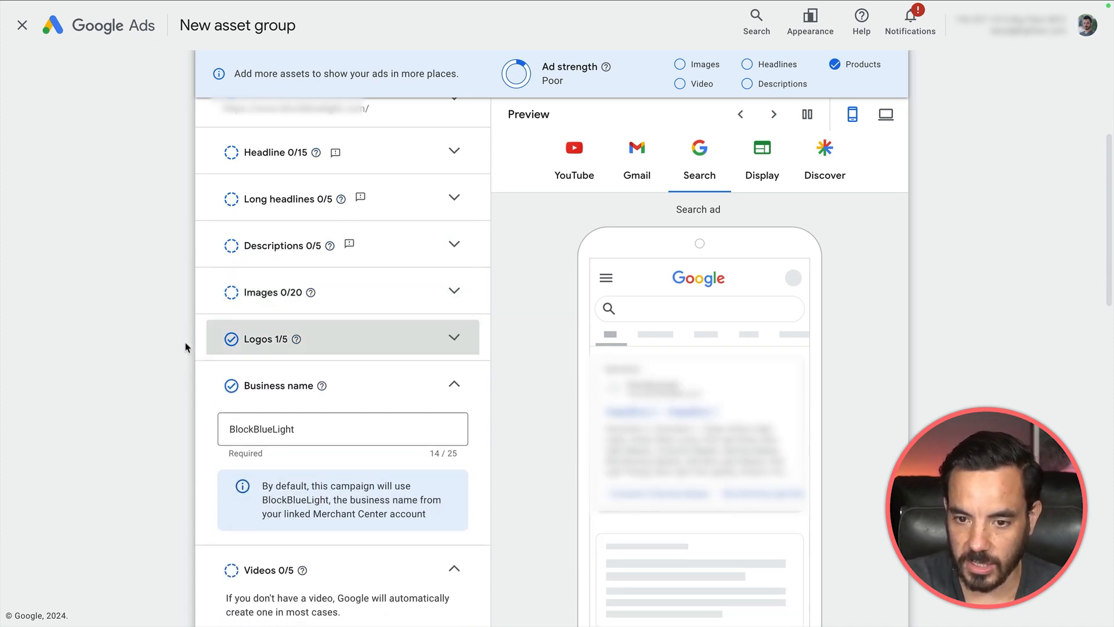
pyautogui.scroll(1, 186, 347)
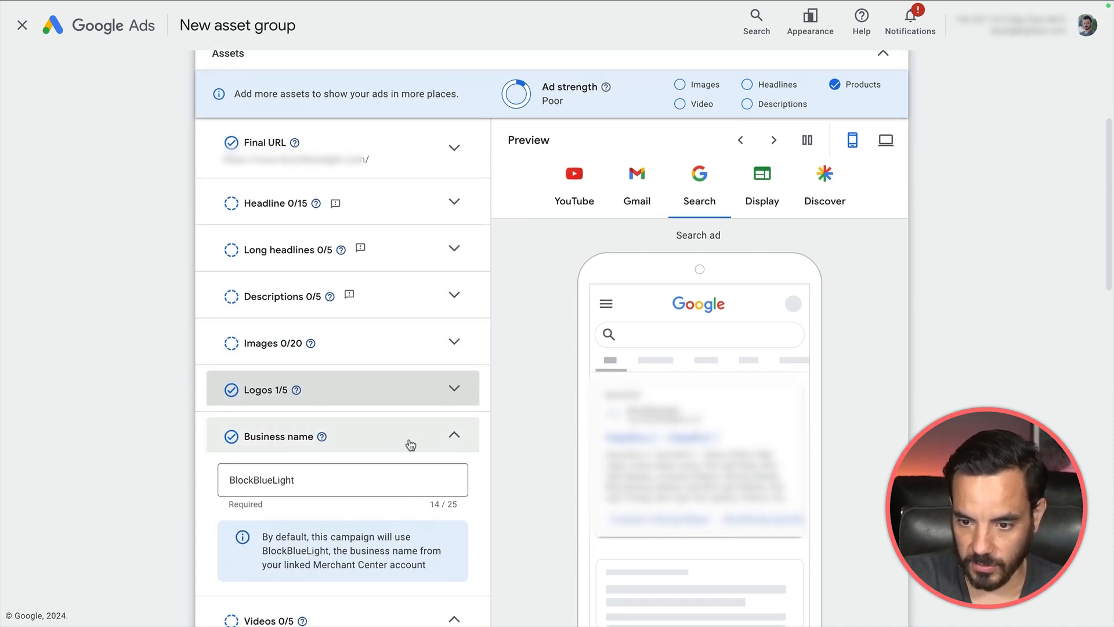
pyautogui.click(411, 444)
pyautogui.scroll(-1, 152, 367)
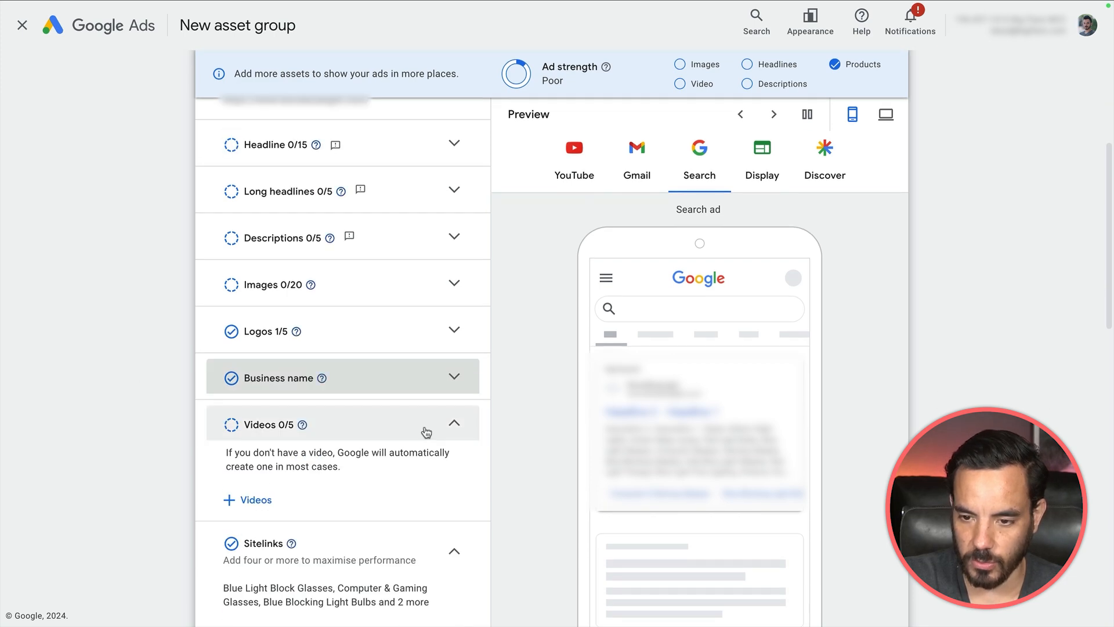
pyautogui.click(456, 427)
pyautogui.click(458, 479)
# Step: Collapse the Call to action part, briefly check the additional asset types, and return to the start of the assets section
pyautogui.scroll(-1, 464, 489)
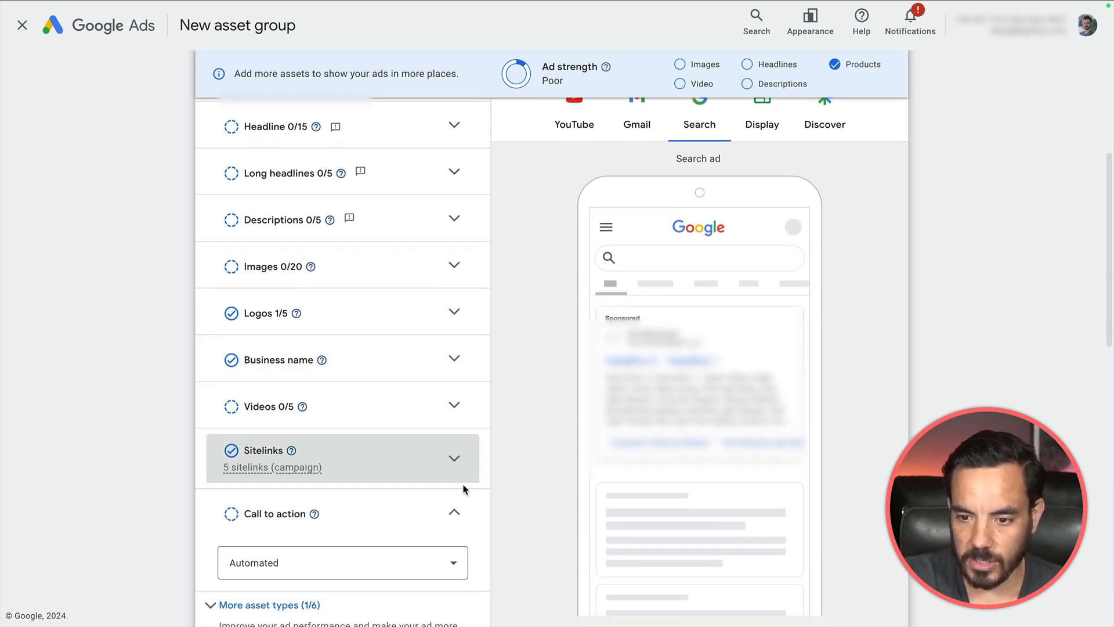
pyautogui.click(458, 510)
pyautogui.scroll(-1, 154, 406)
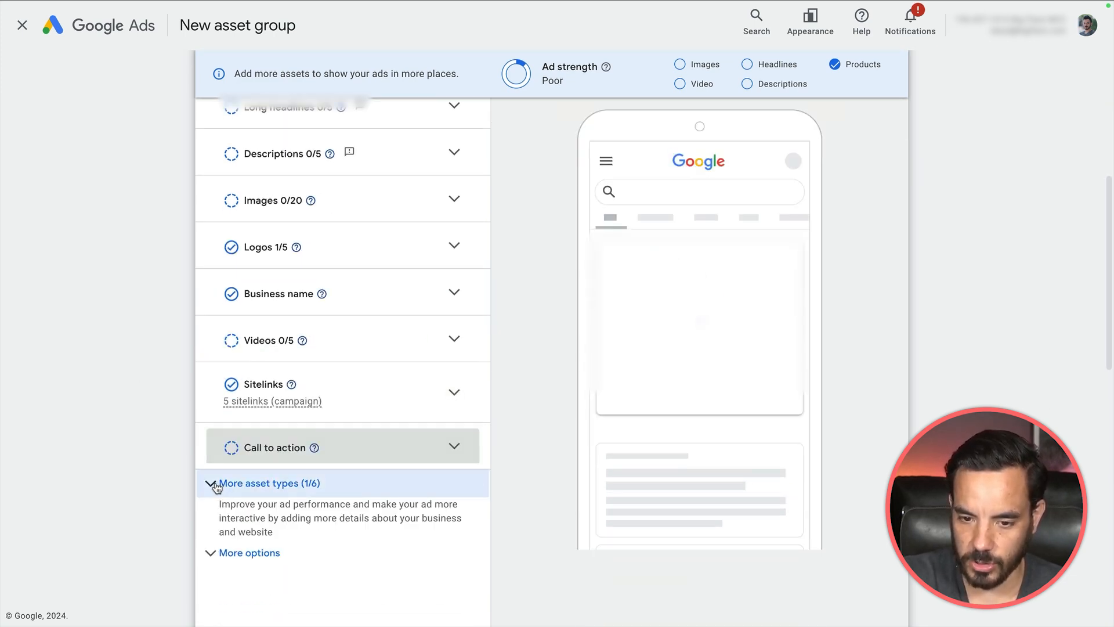
pyautogui.click(215, 484)
pyautogui.click(216, 484)
pyautogui.scroll(4, 152, 354)
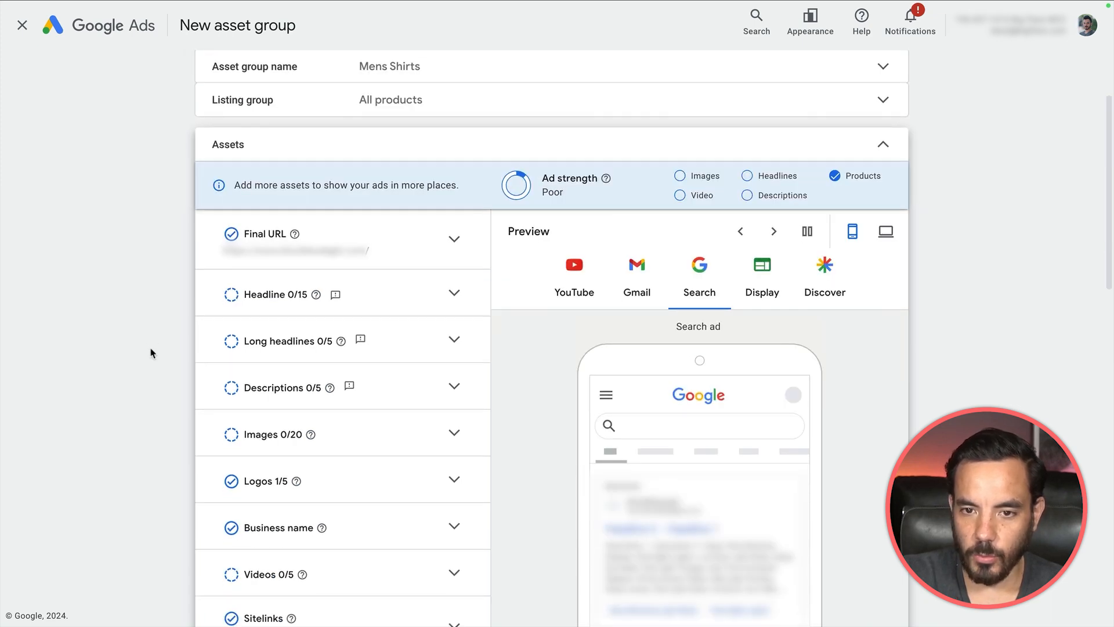
# Step: Preview the ad in the Gmail, YouTube, Search, Display and Discover formats, finishing on the Search ad
pyautogui.scroll(-1, 225, 146)
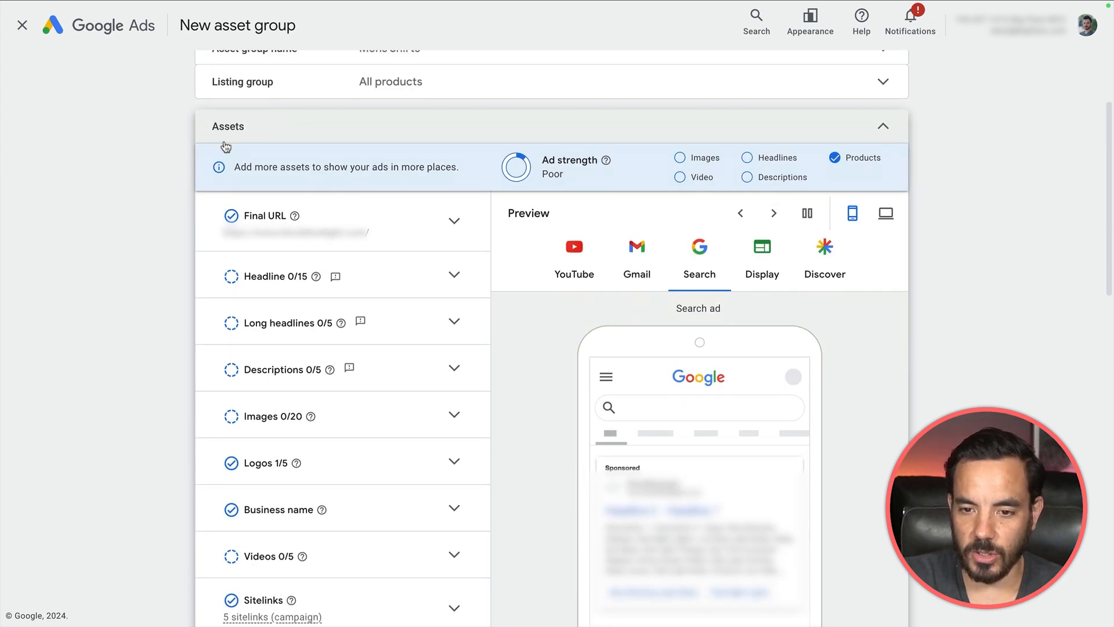
pyautogui.rightClick(223, 140)
pyautogui.click(137, 201)
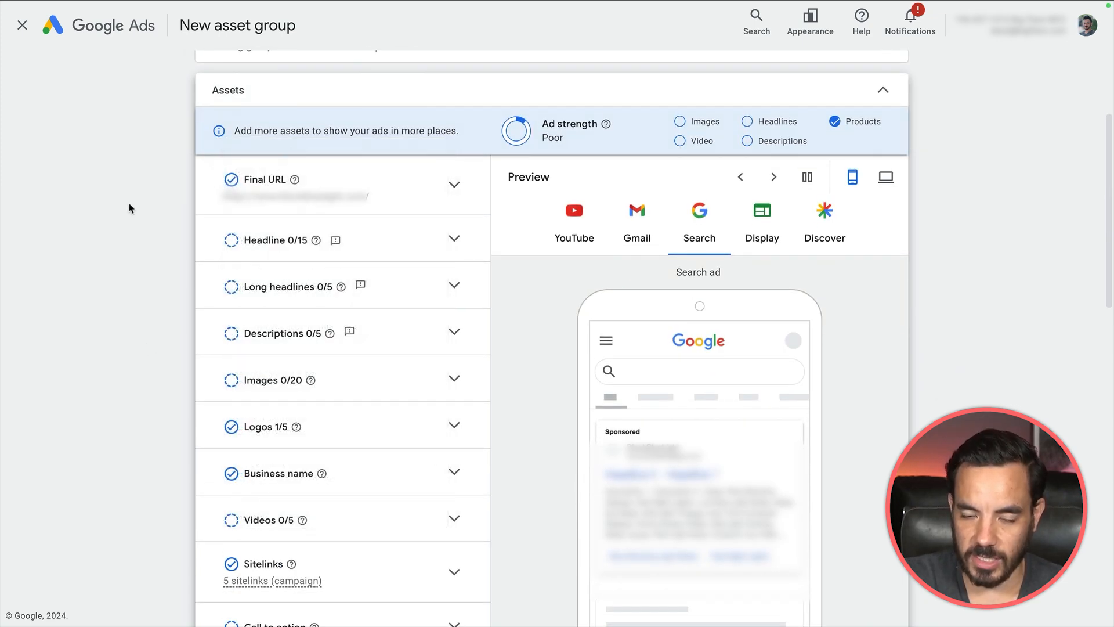
pyautogui.scroll(-1, 130, 207)
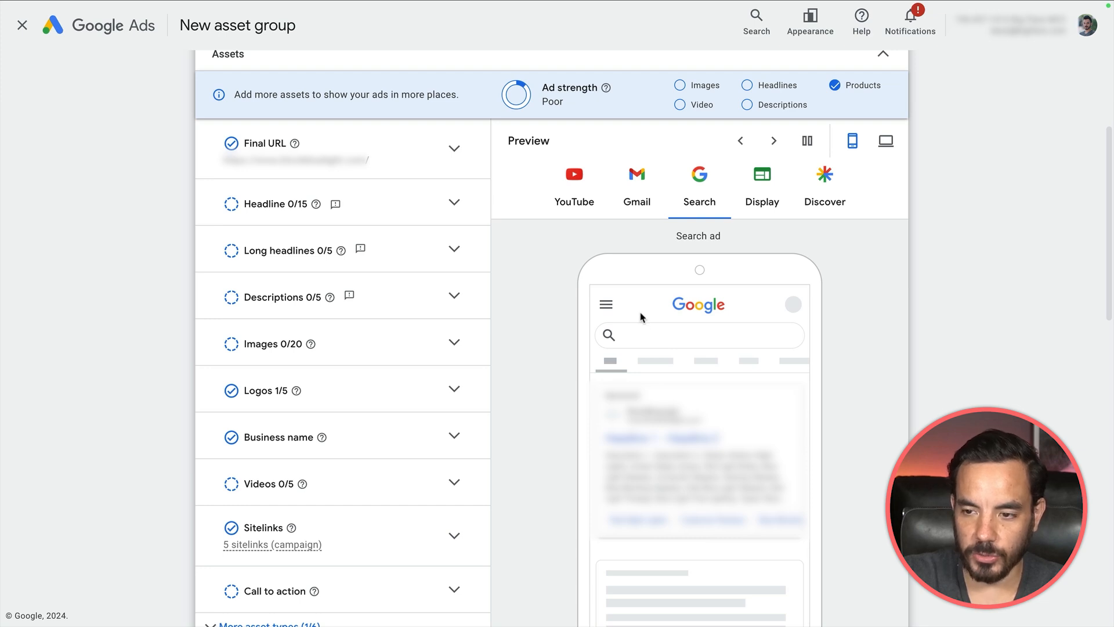
pyautogui.click(638, 191)
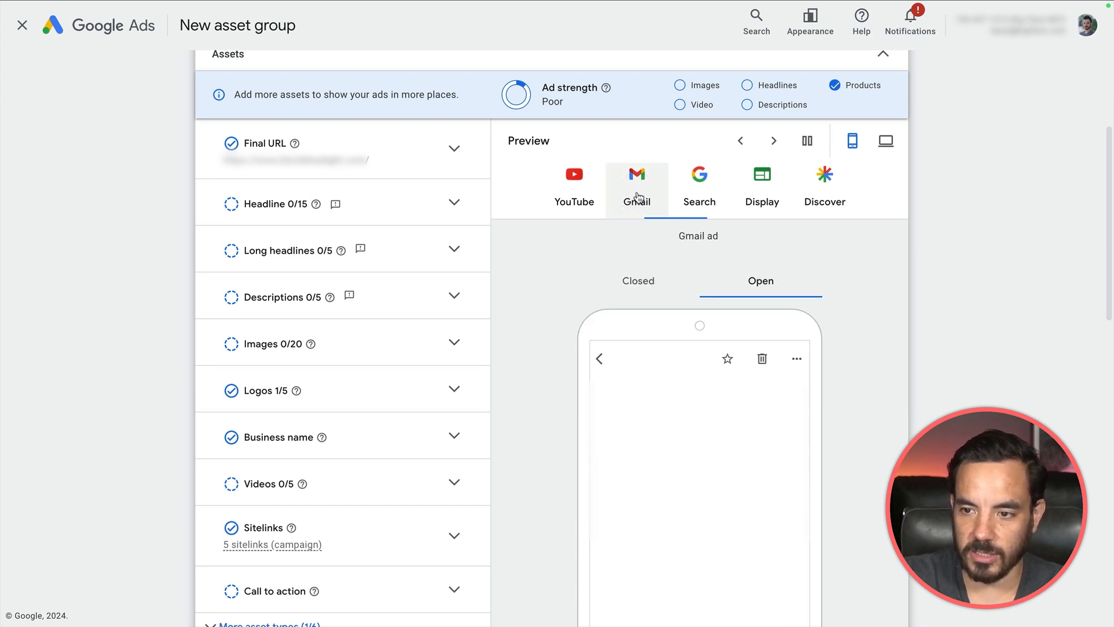
pyautogui.click(582, 191)
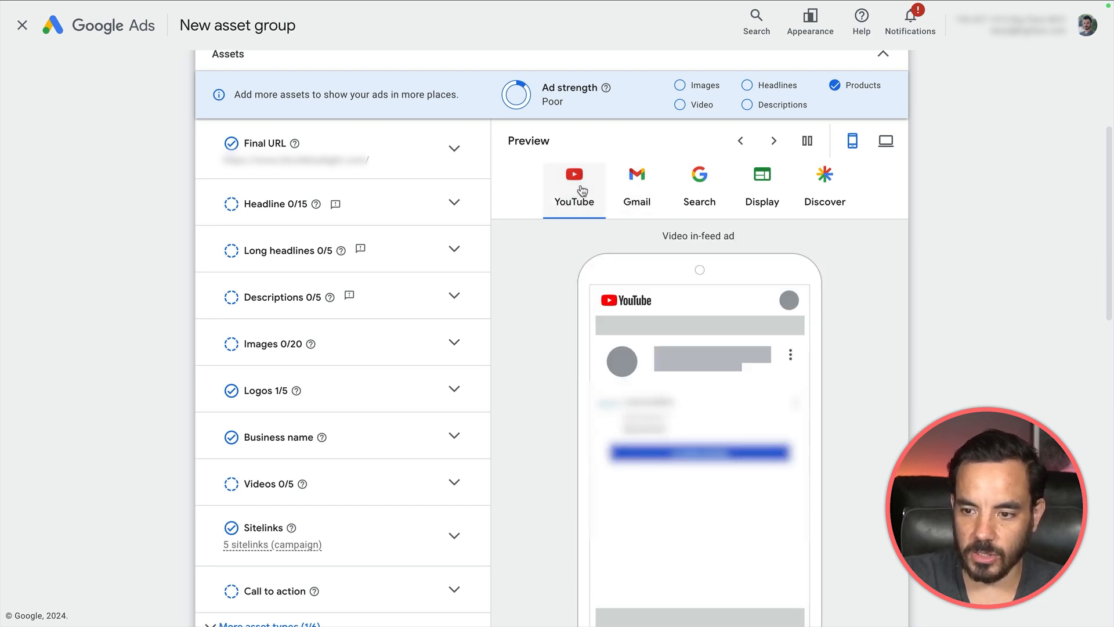
pyautogui.click(638, 181)
pyautogui.click(703, 181)
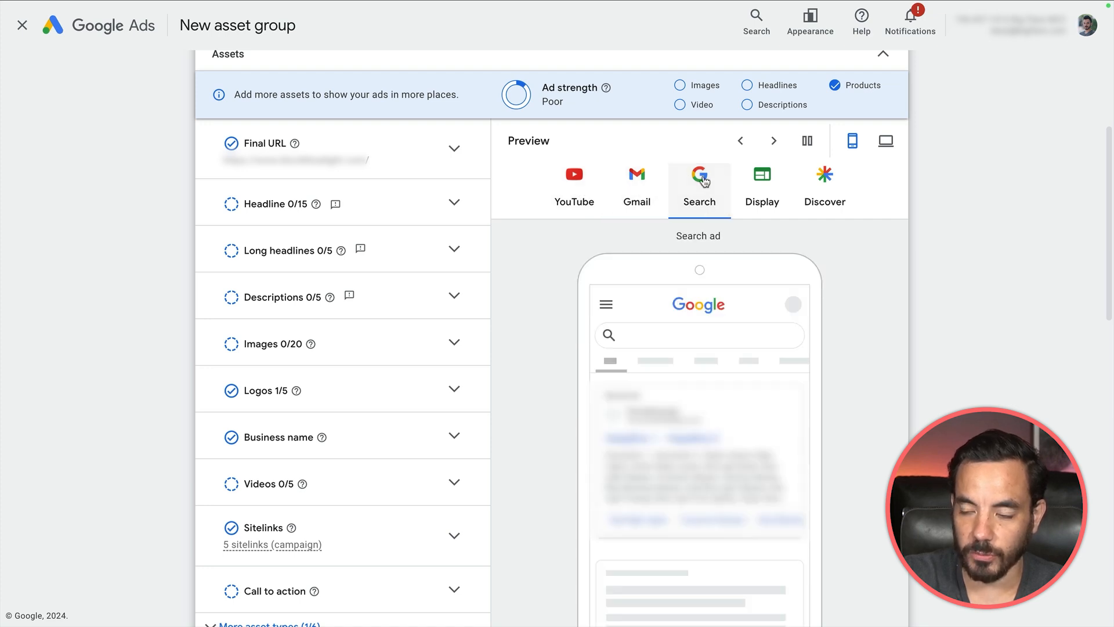
pyautogui.click(760, 183)
pyautogui.click(819, 183)
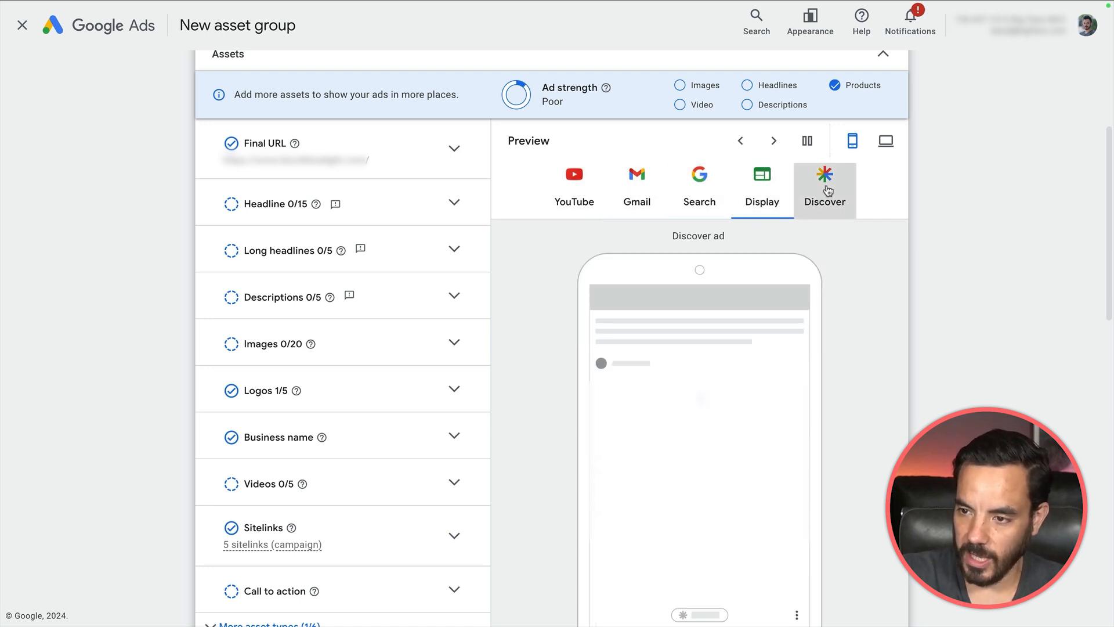
pyautogui.click(767, 192)
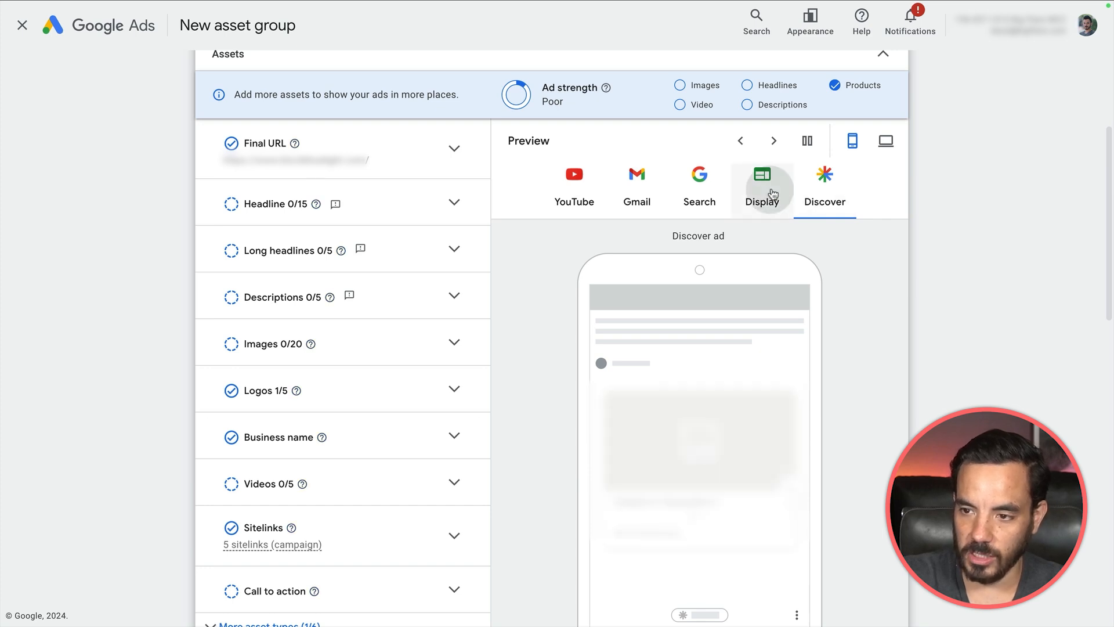
pyautogui.click(686, 192)
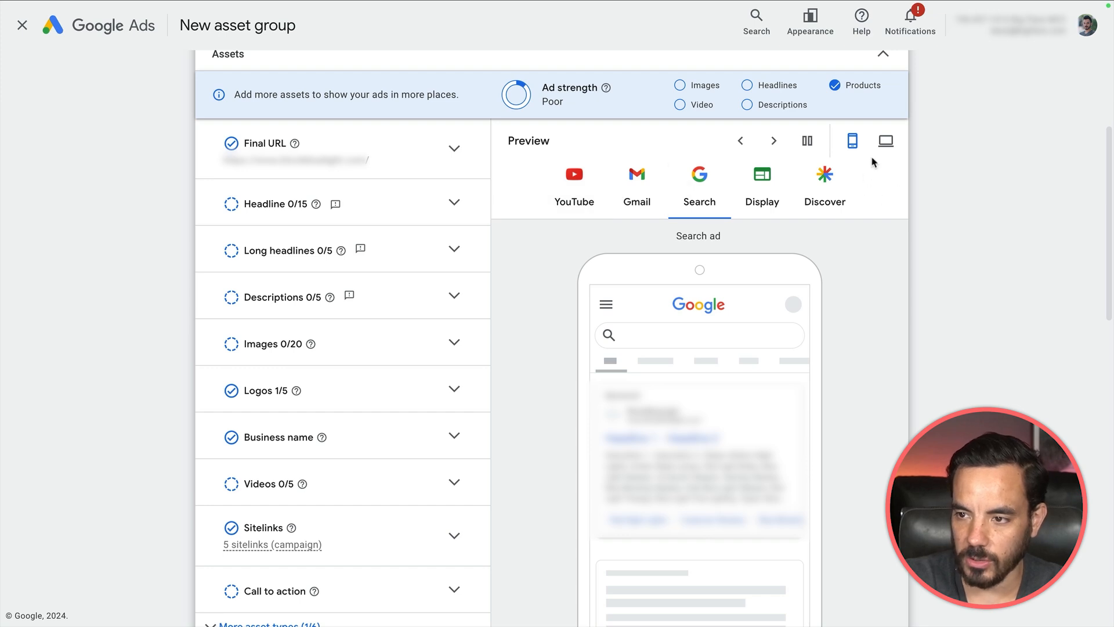
# Step: Compare the desktop and mobile versions of the Search ad preview, finishing on the mobile version
pyautogui.click(885, 141)
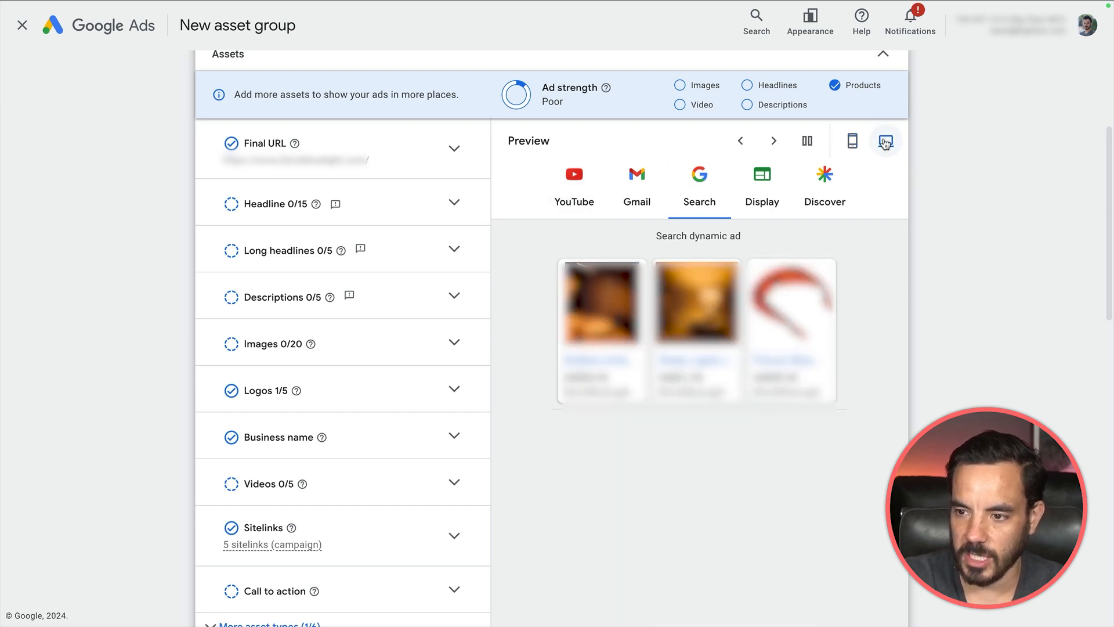
pyautogui.click(853, 142)
pyautogui.click(883, 144)
pyautogui.click(848, 143)
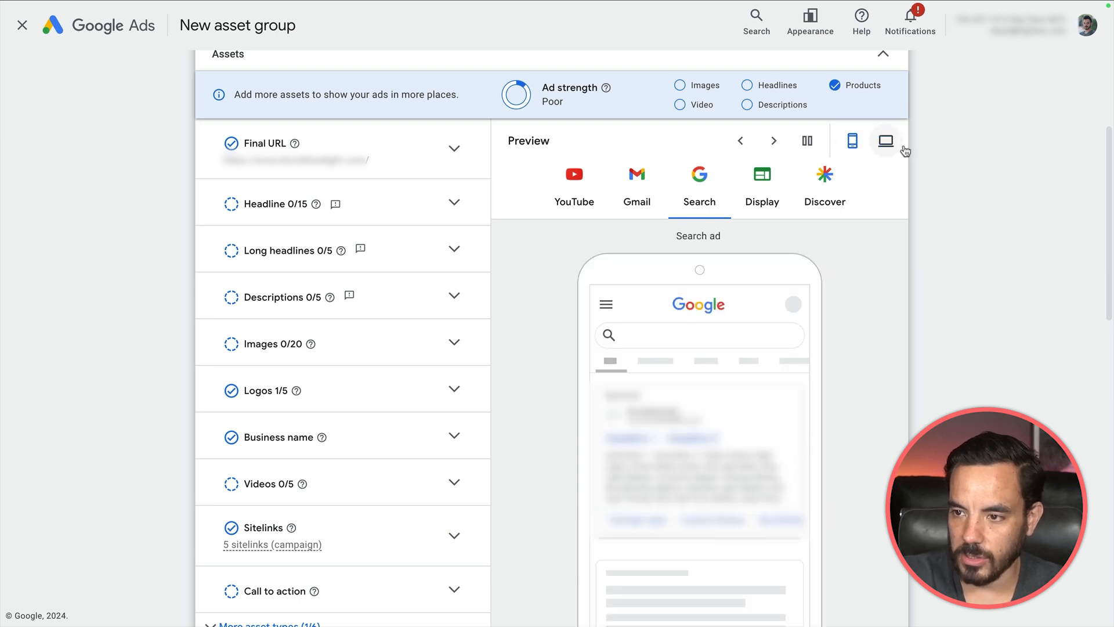
pyautogui.click(886, 143)
pyautogui.click(851, 142)
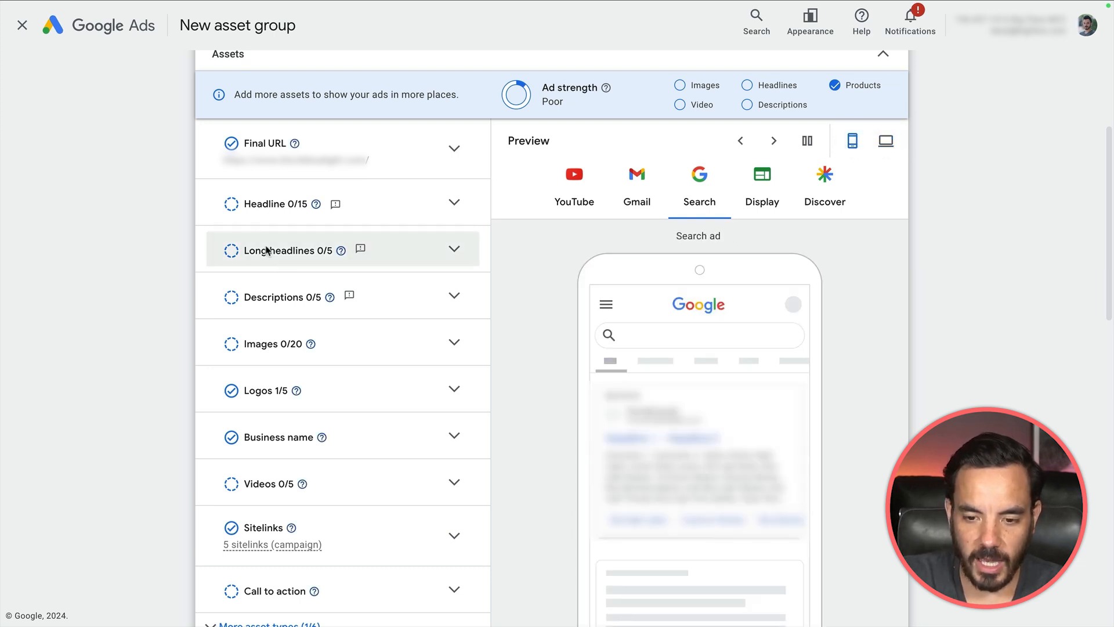
# Step: Collapse the assets section and bring the Signals part of the asset group into focus
pyautogui.scroll(-3, 179, 291)
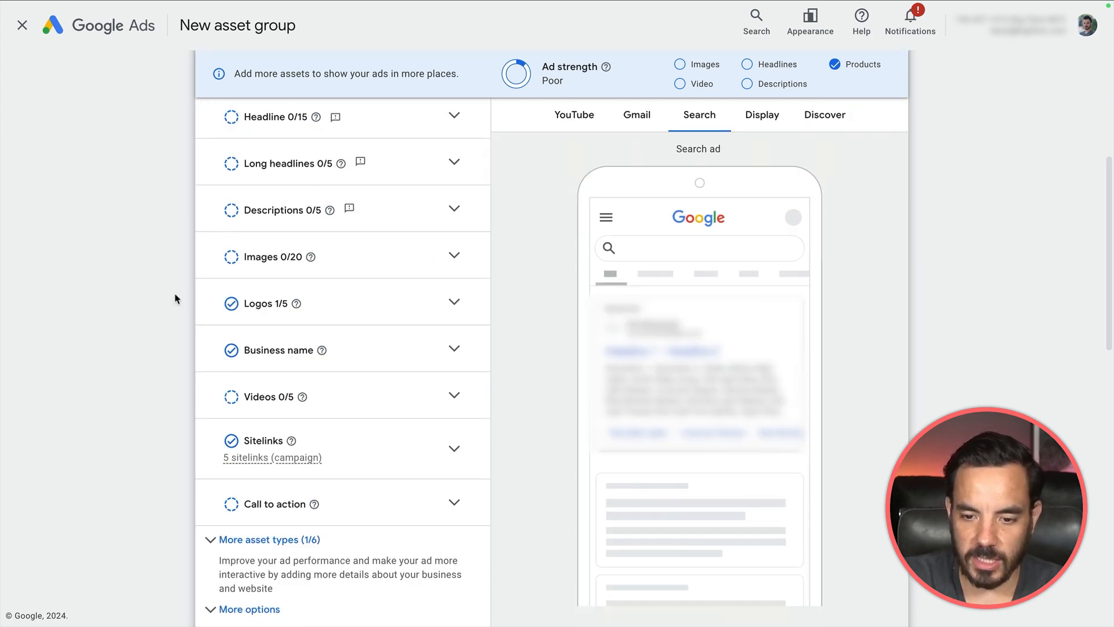
pyautogui.scroll(3, 177, 299)
pyautogui.scroll(1, 175, 299)
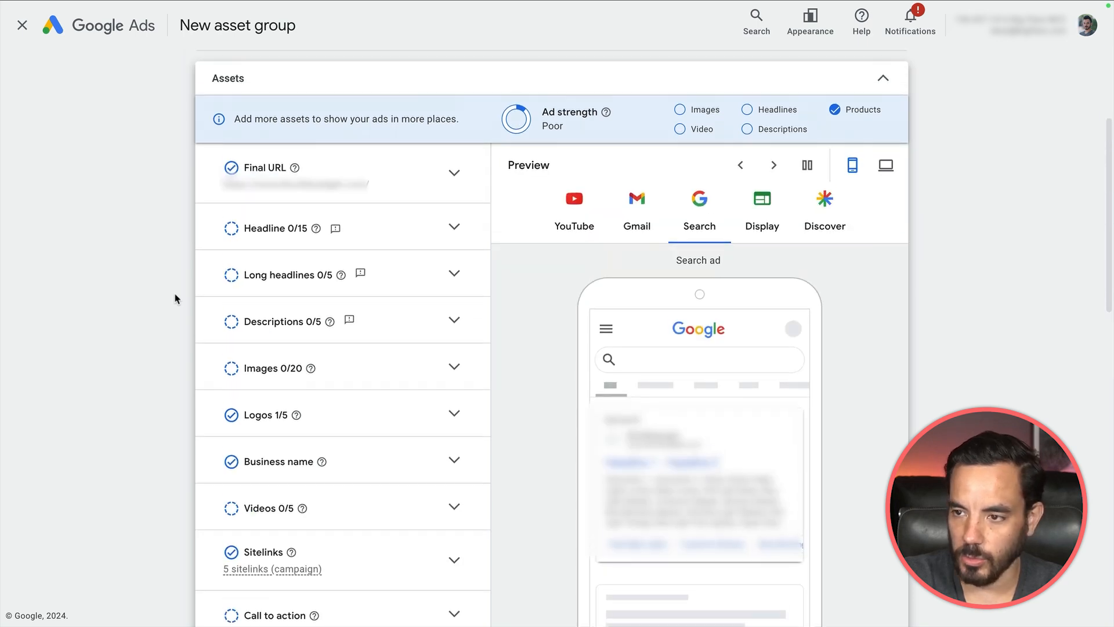
pyautogui.click(579, 85)
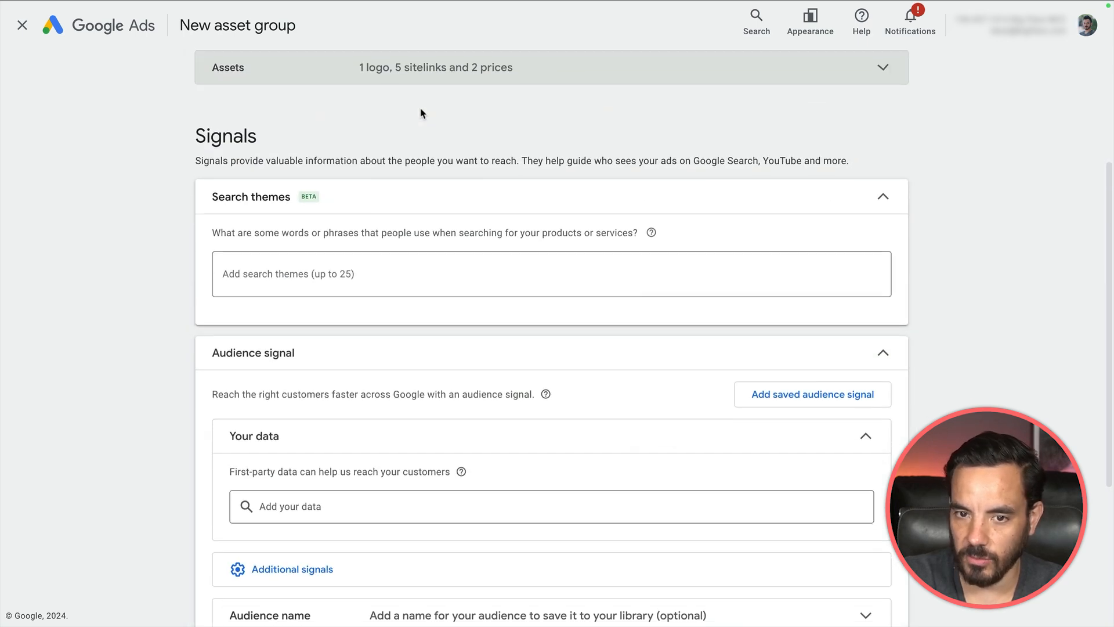
pyautogui.scroll(-1, 191, 116)
pyautogui.scroll(2, 203, 105)
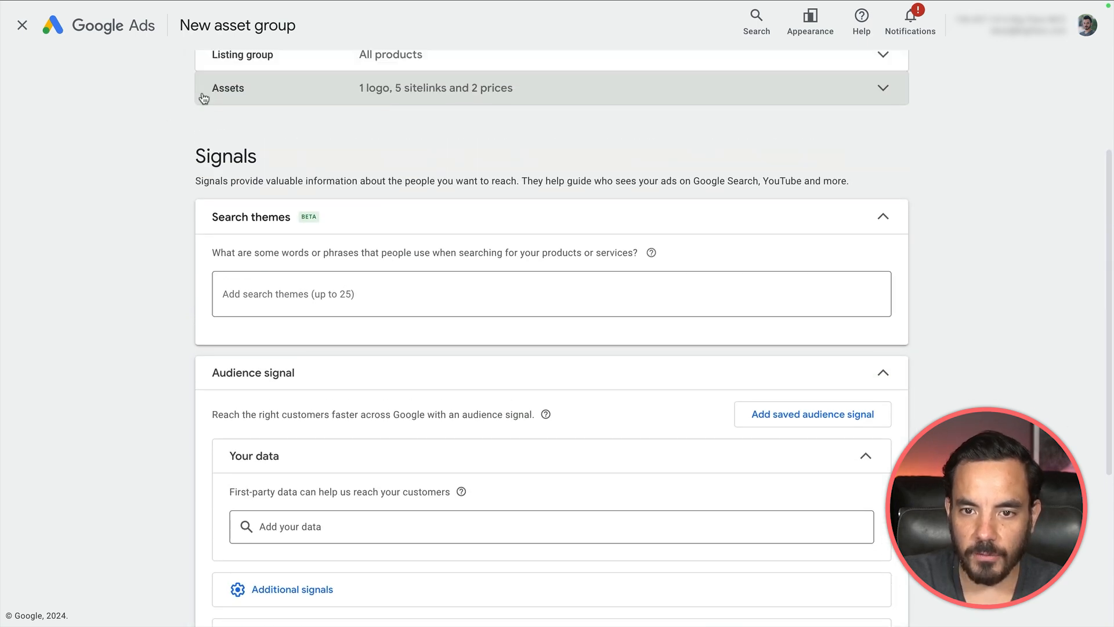
pyautogui.doubleClick(193, 159)
pyautogui.click(107, 163)
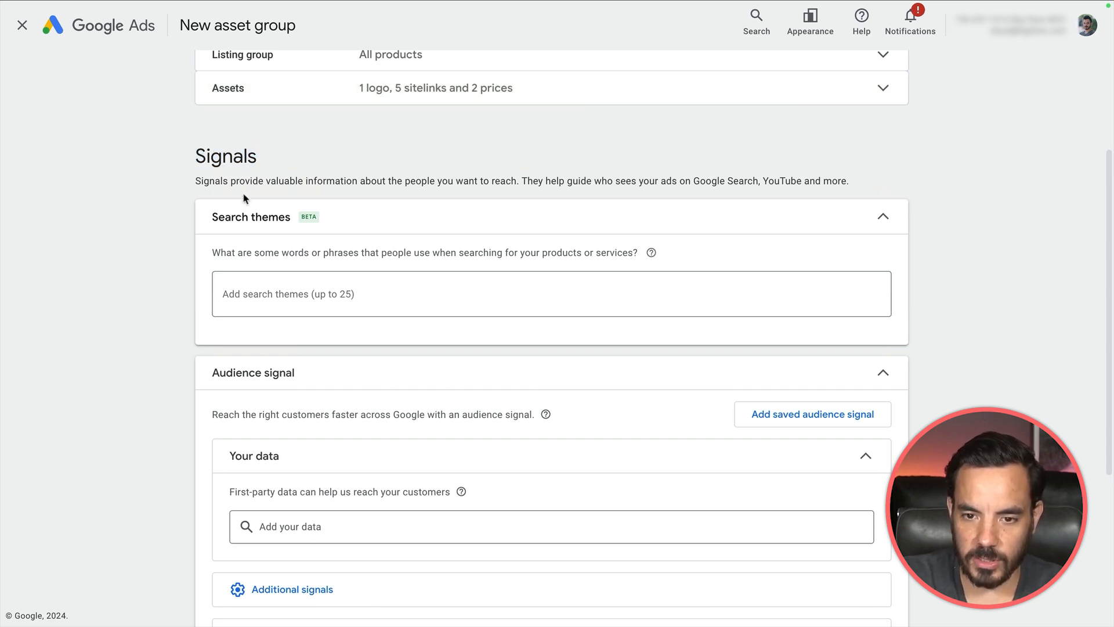
# Step: Collapse the Audience signal and Search themes sections, briefly reopening Search themes to look at its entry field
pyautogui.click(292, 367)
pyautogui.click(304, 215)
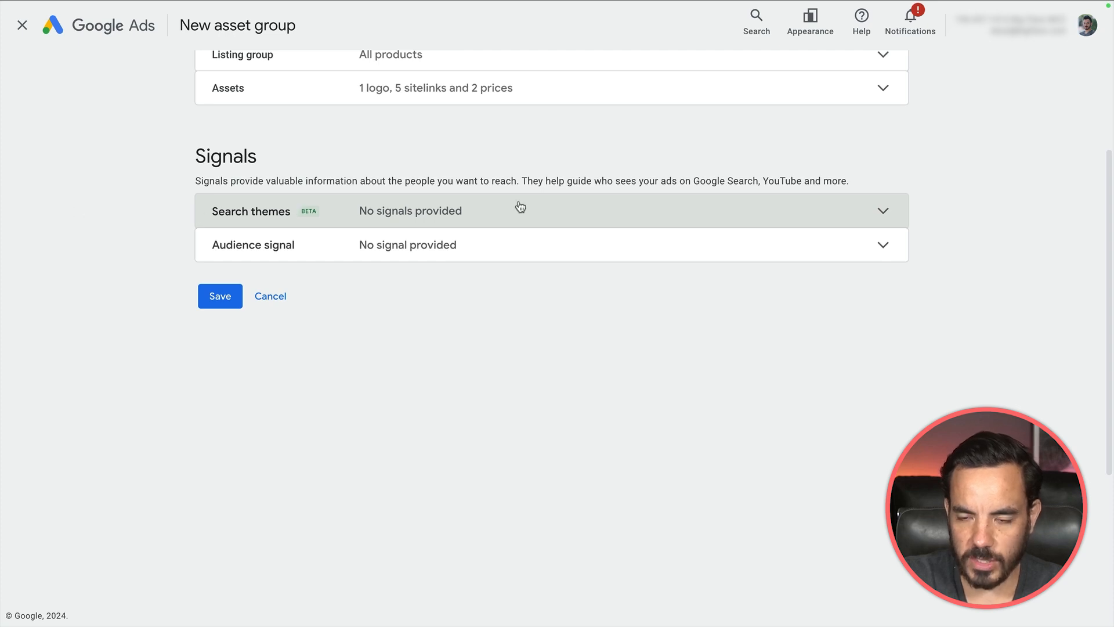
pyautogui.click(307, 217)
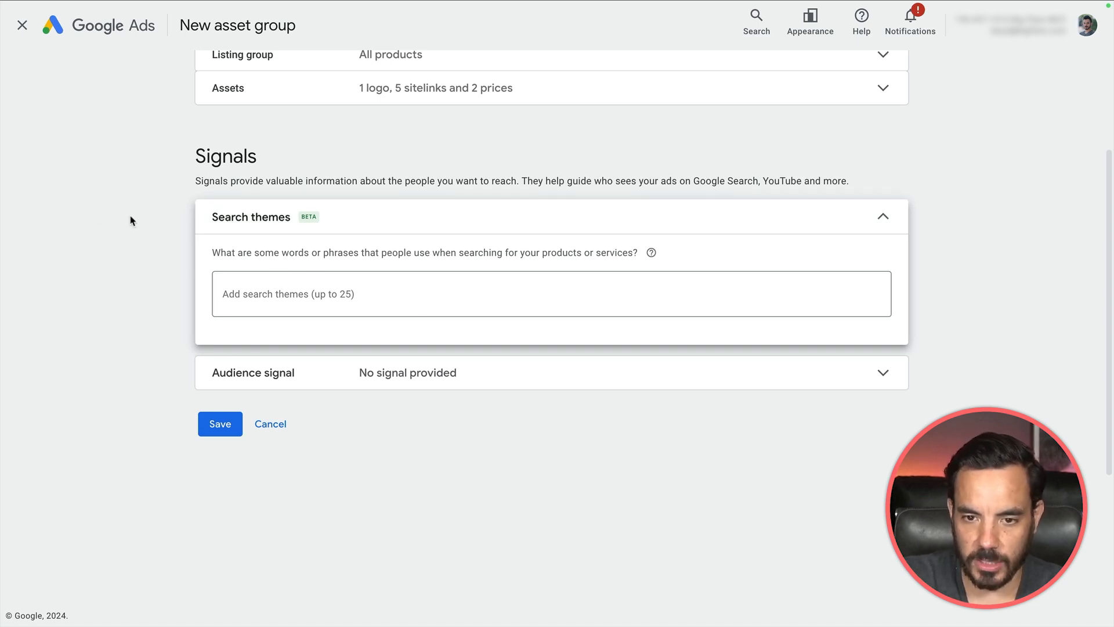
pyautogui.click(454, 224)
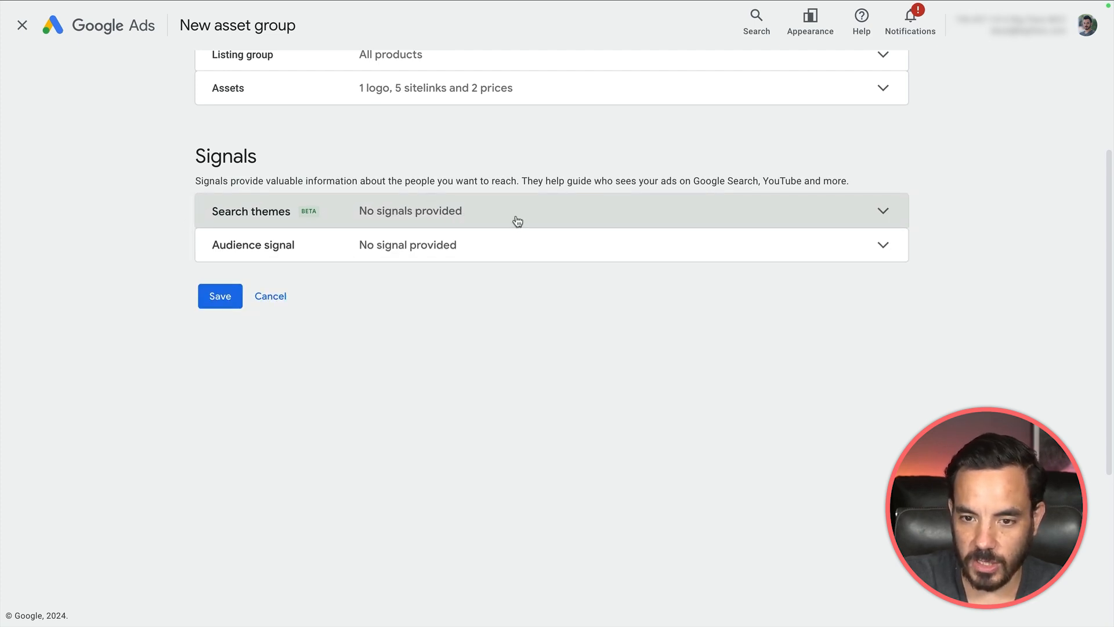
# Step: Expand the Audience signal with Your data collapsed, and open Interests & detailed demographics from the additional signals
pyautogui.click(372, 256)
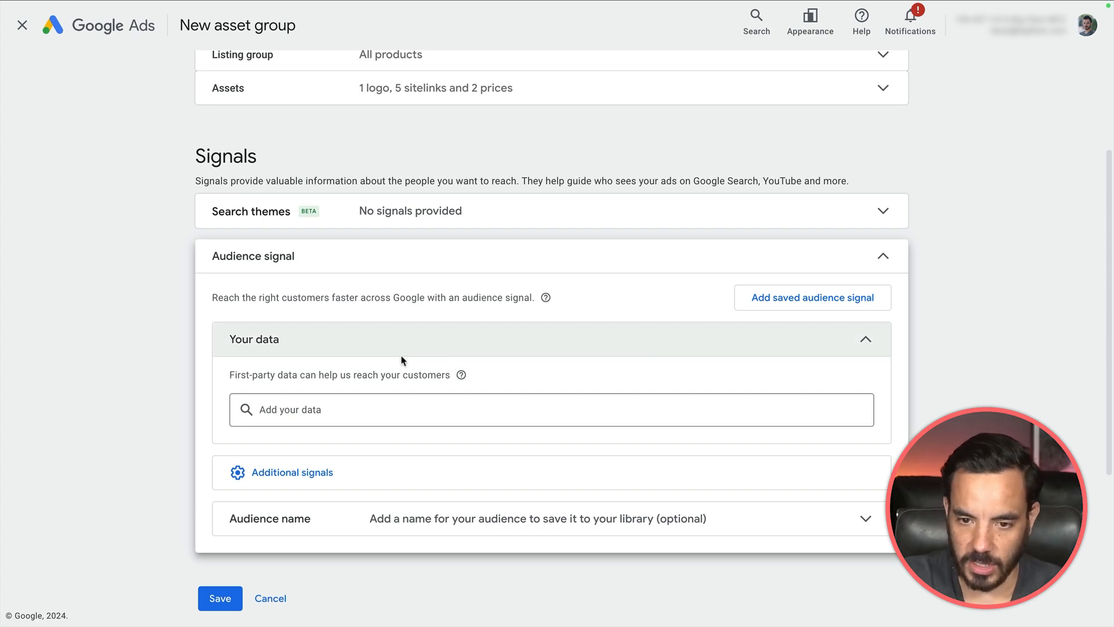
pyautogui.click(290, 410)
pyautogui.click(319, 349)
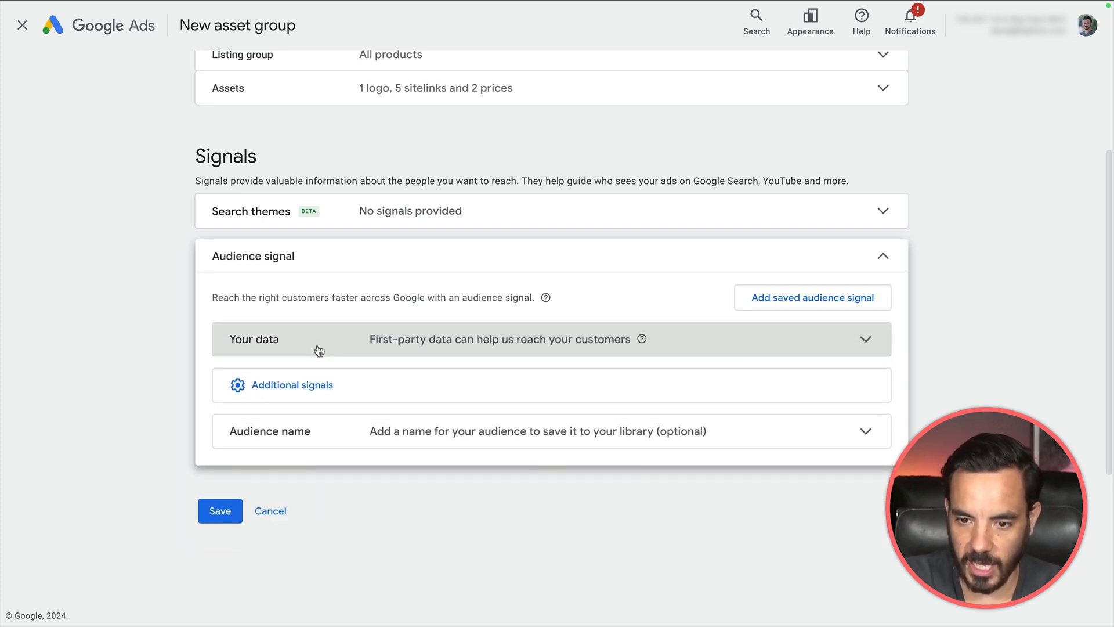
pyautogui.click(290, 393)
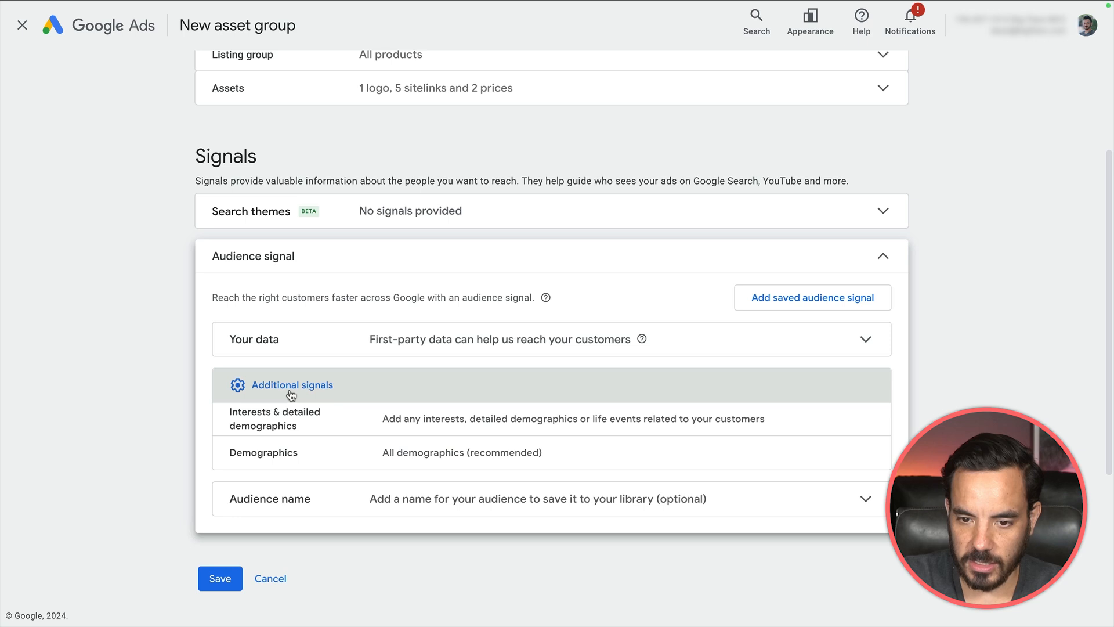
pyautogui.click(230, 423)
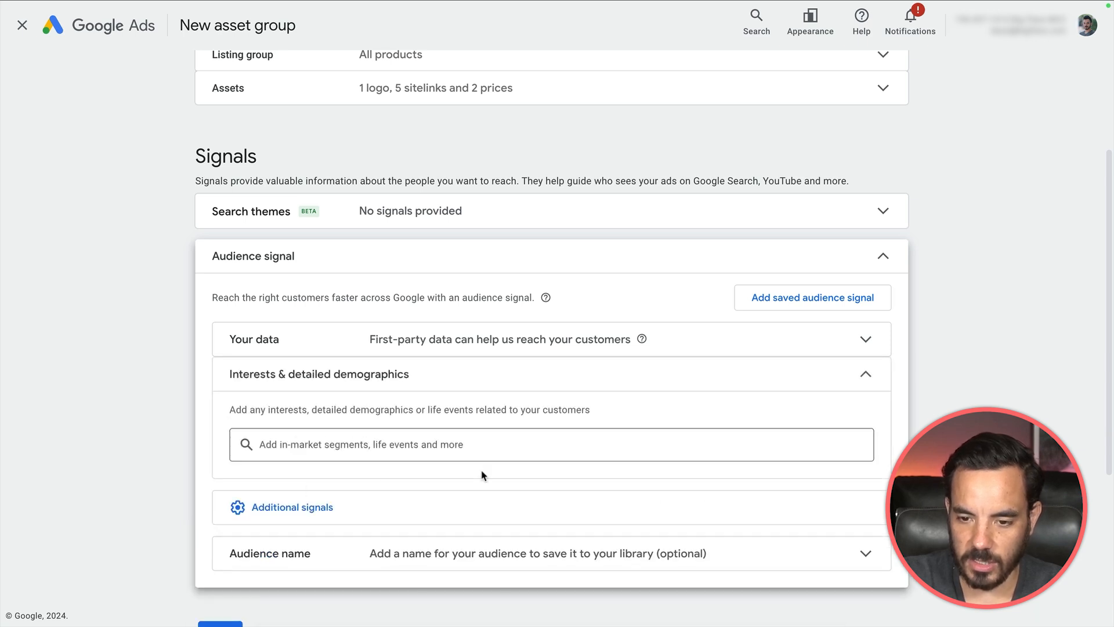
# Step: Look through the suggested interest segments and the browsable segment categories, briefly expanding Affinity
pyautogui.click(436, 444)
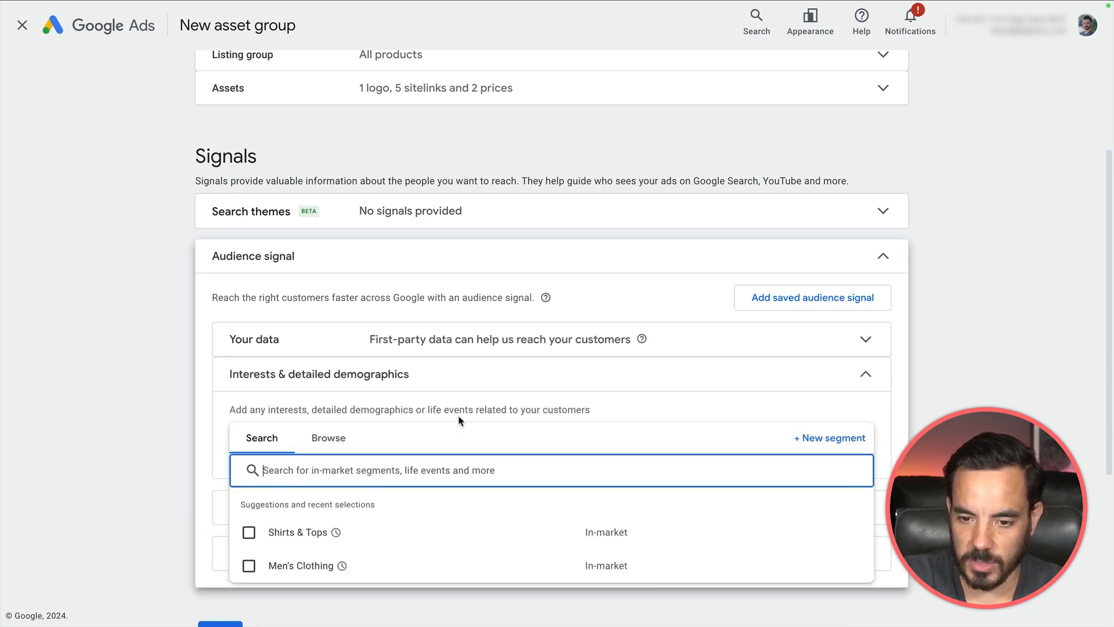
pyautogui.click(355, 425)
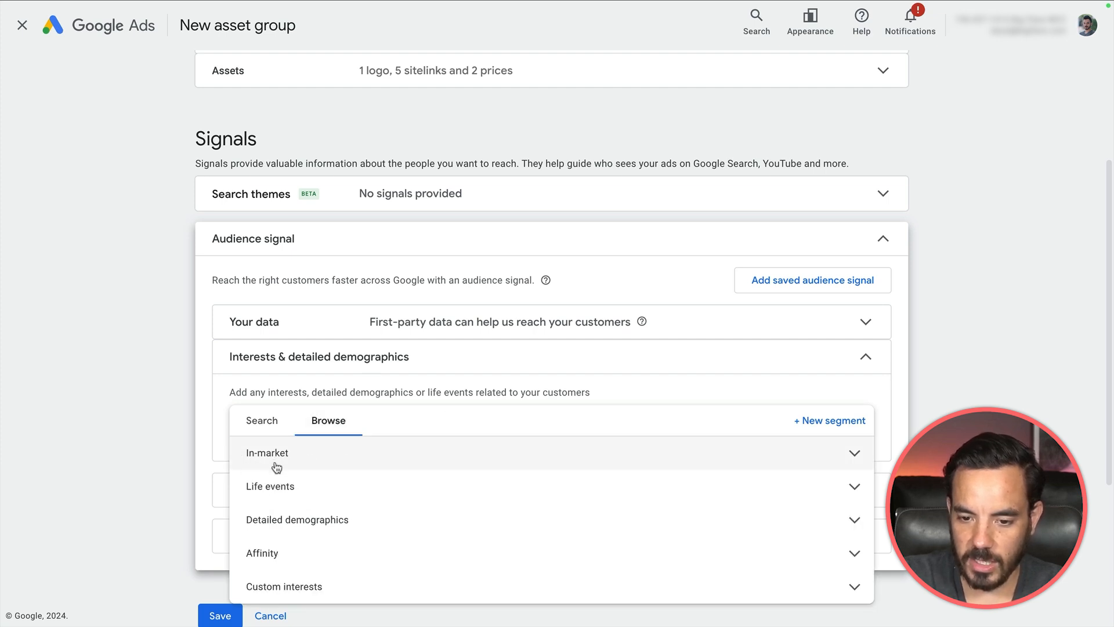
pyautogui.click(624, 465)
pyautogui.click(267, 442)
pyautogui.click(262, 422)
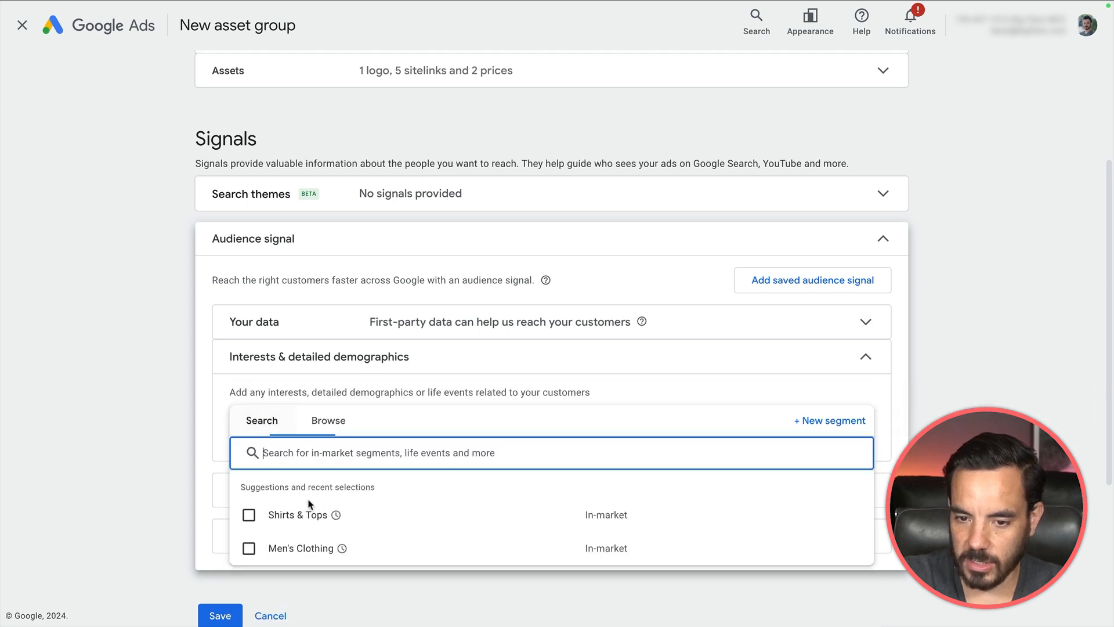
pyautogui.click(325, 422)
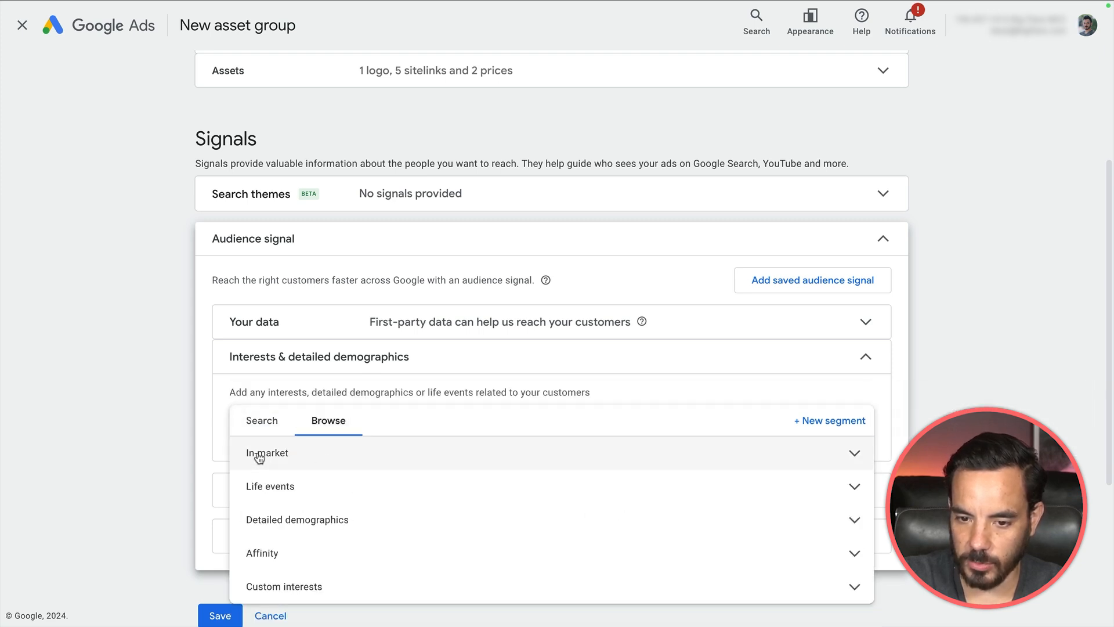
pyautogui.click(267, 554)
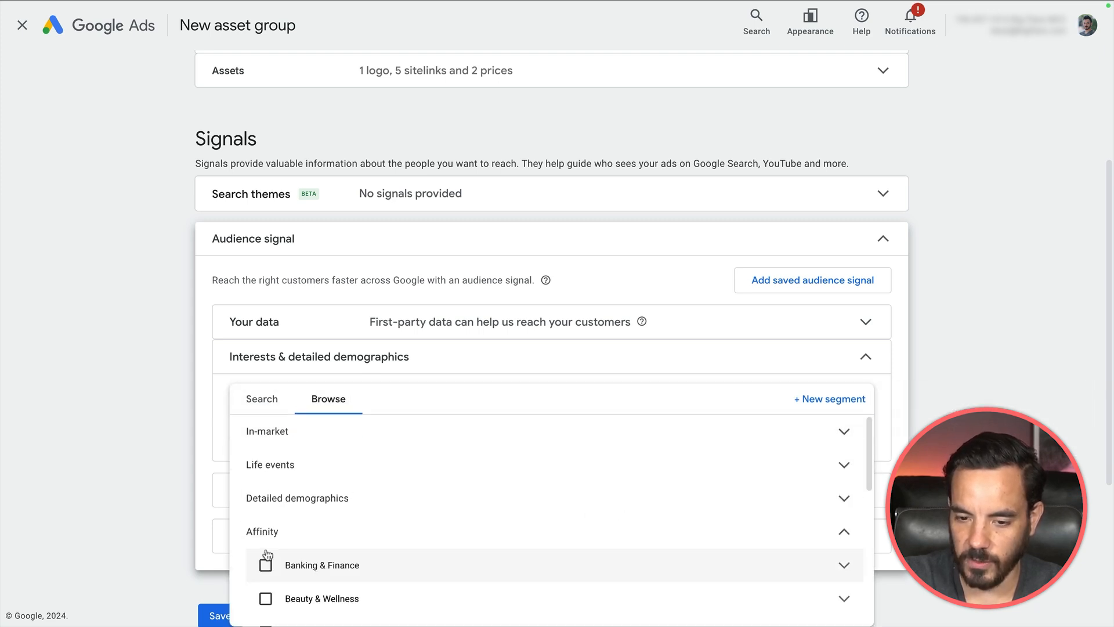
pyautogui.click(319, 549)
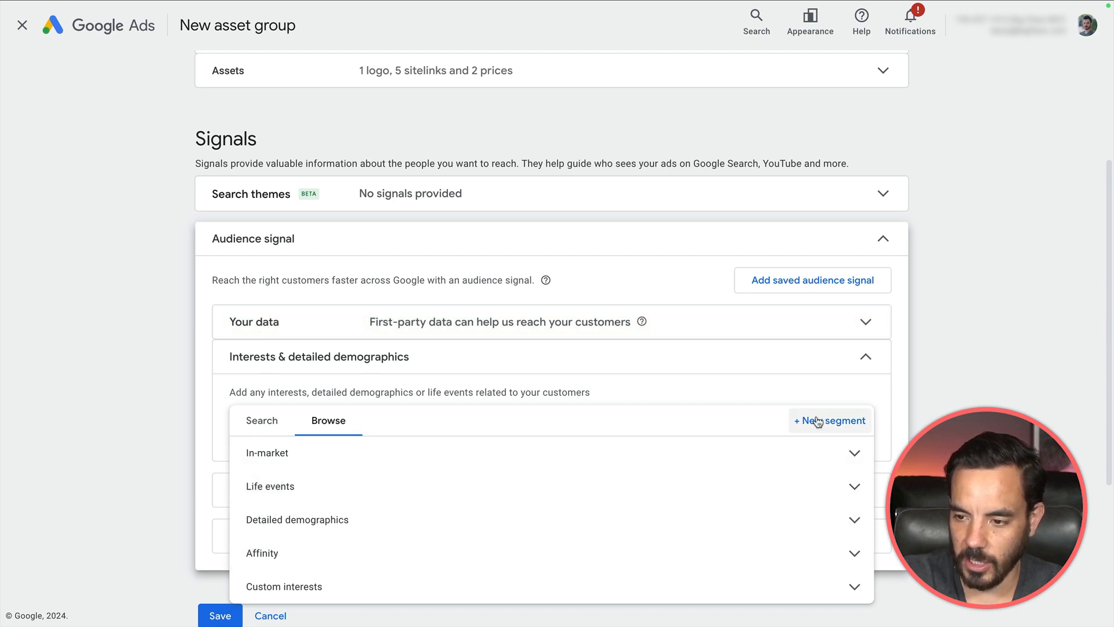
# Step: Open the form for a new custom interest segment, examine its fields, and close it without saving
pyautogui.click(850, 424)
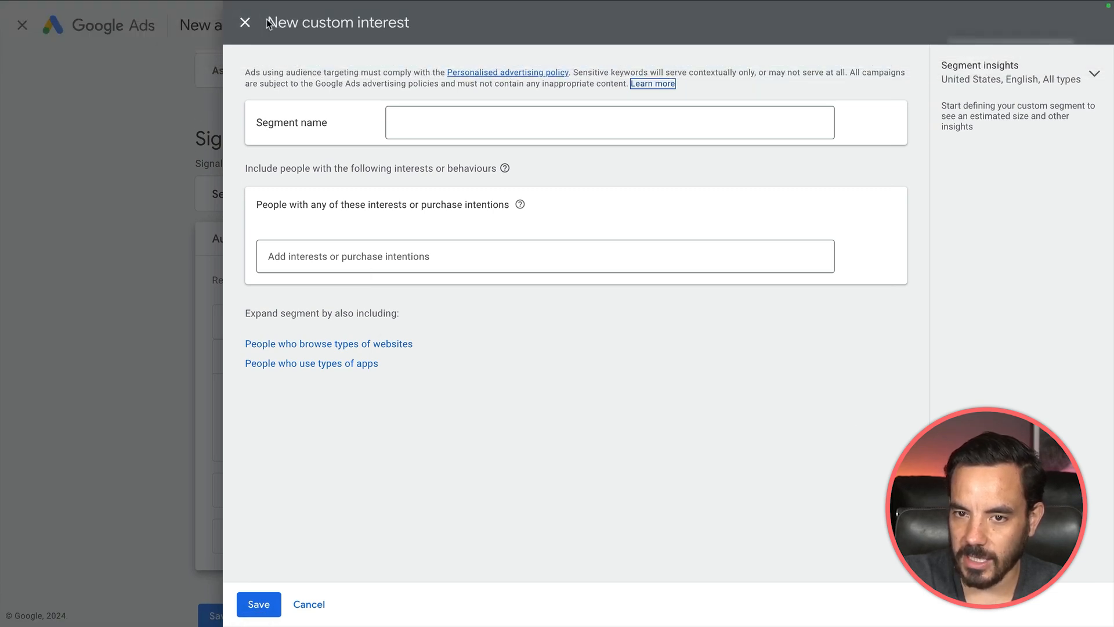
pyautogui.moveTo(267, 23); pyautogui.dragTo(442, 24)
pyautogui.click(442, 23)
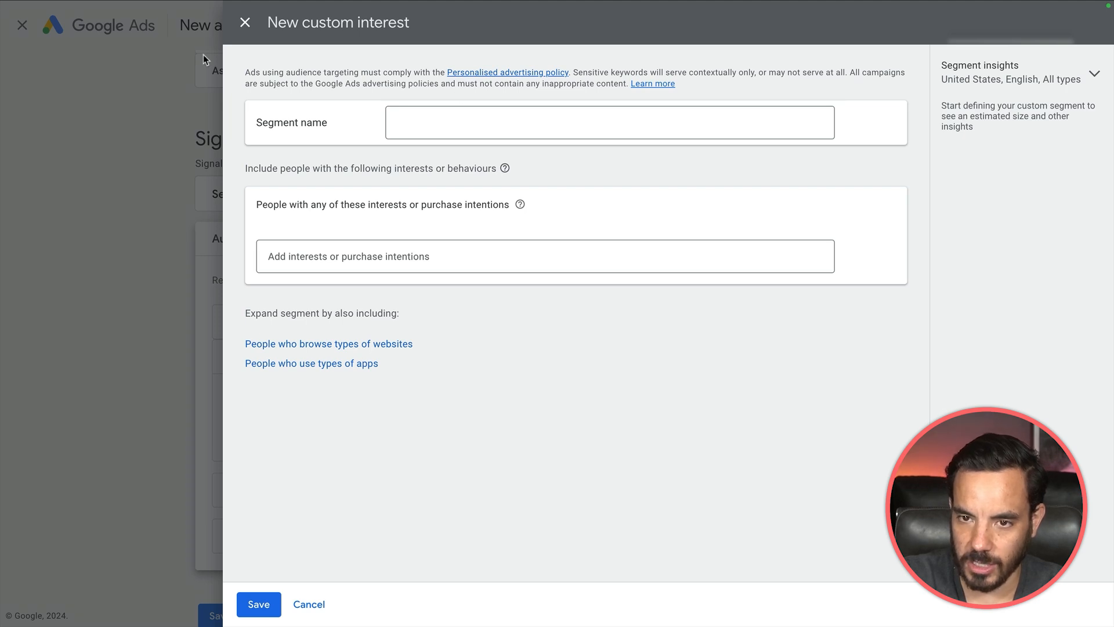
pyautogui.click(244, 22)
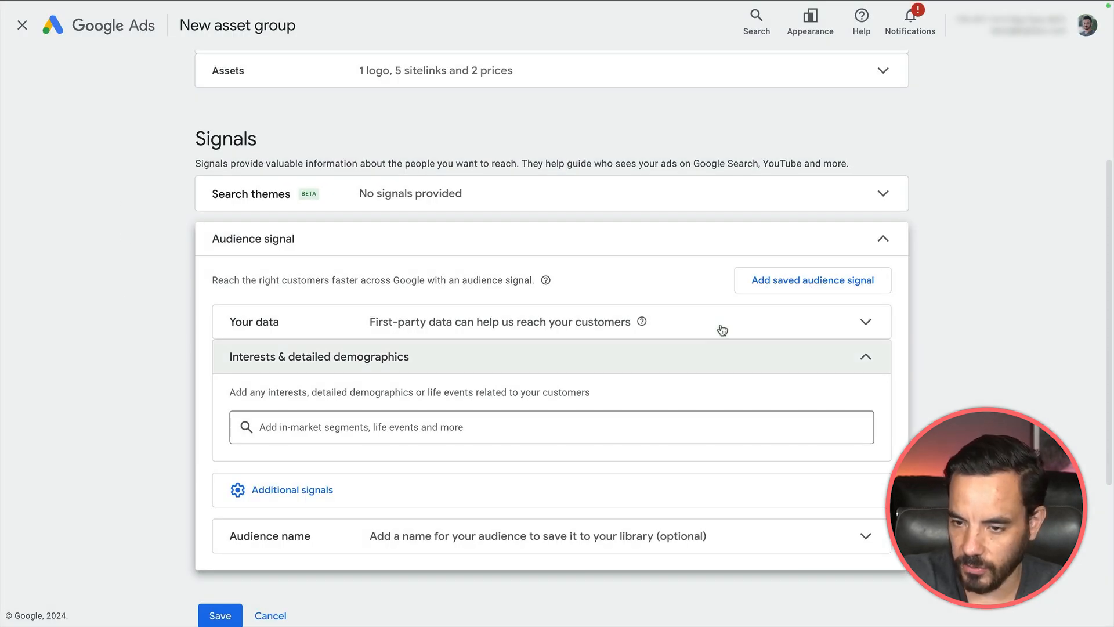
# Step: Collapse the Interests & detailed demographics section and return to the start of the asset group
pyautogui.scroll(-3, 729, 329)
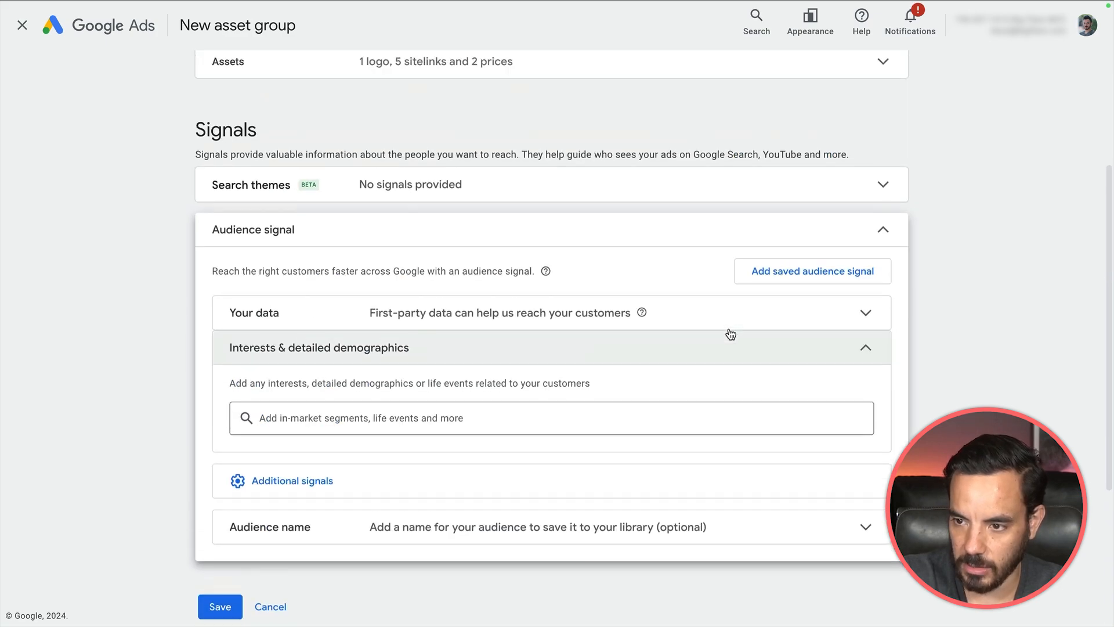
pyautogui.click(865, 349)
pyautogui.scroll(3, 696, 400)
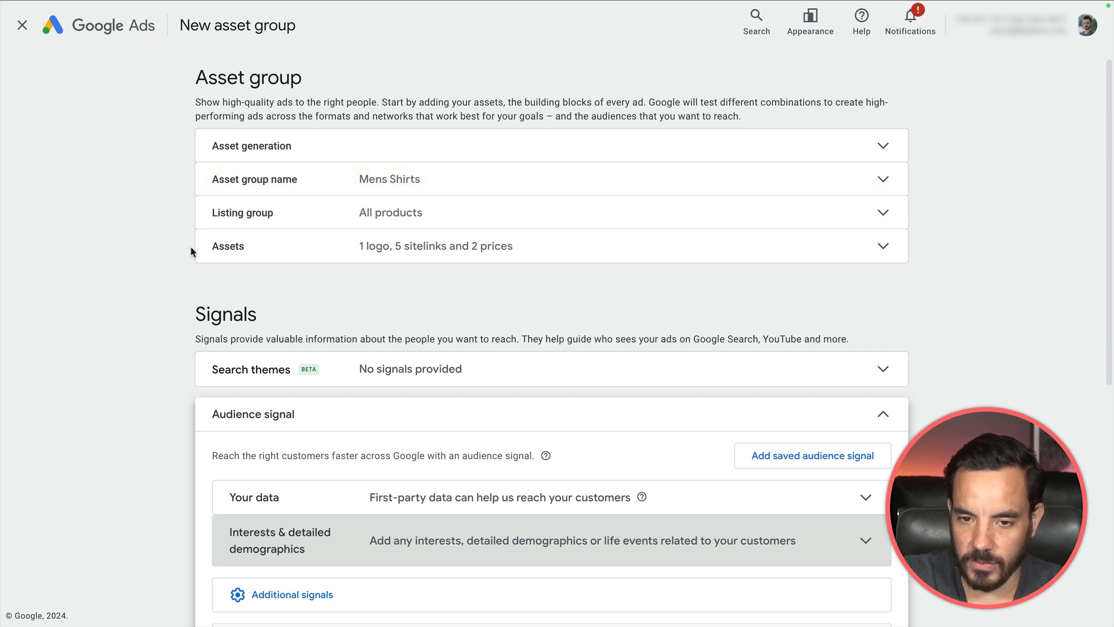
# Step: Collapse the Audience signal section and look over the asset group's listing, assets and signals sections
pyautogui.scroll(-1, 294, 318)
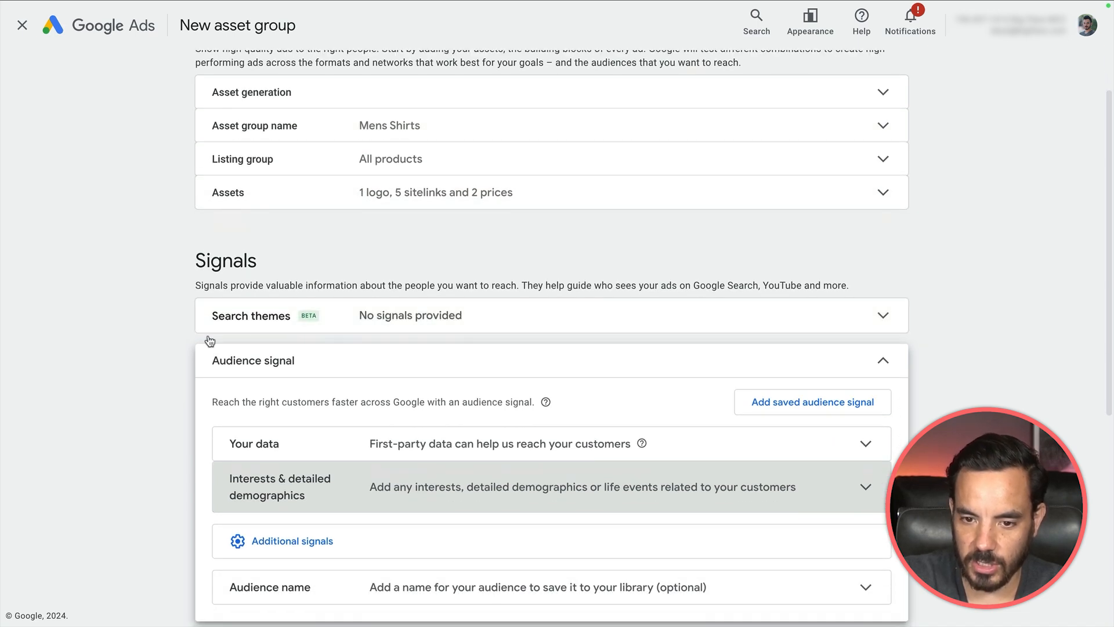
pyautogui.scroll(-2, 250, 316)
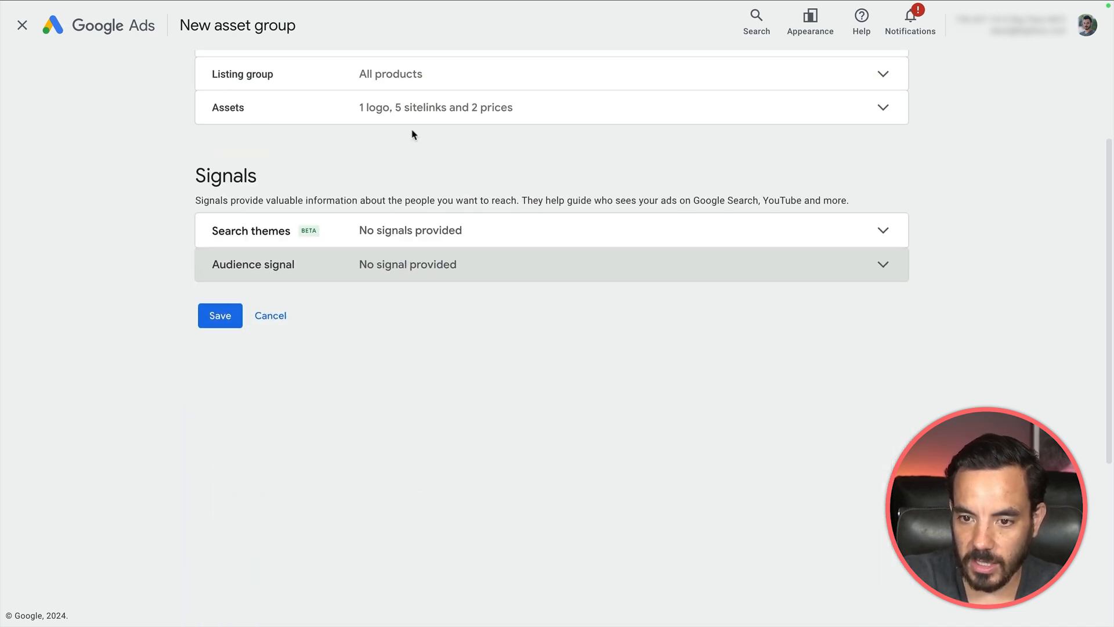
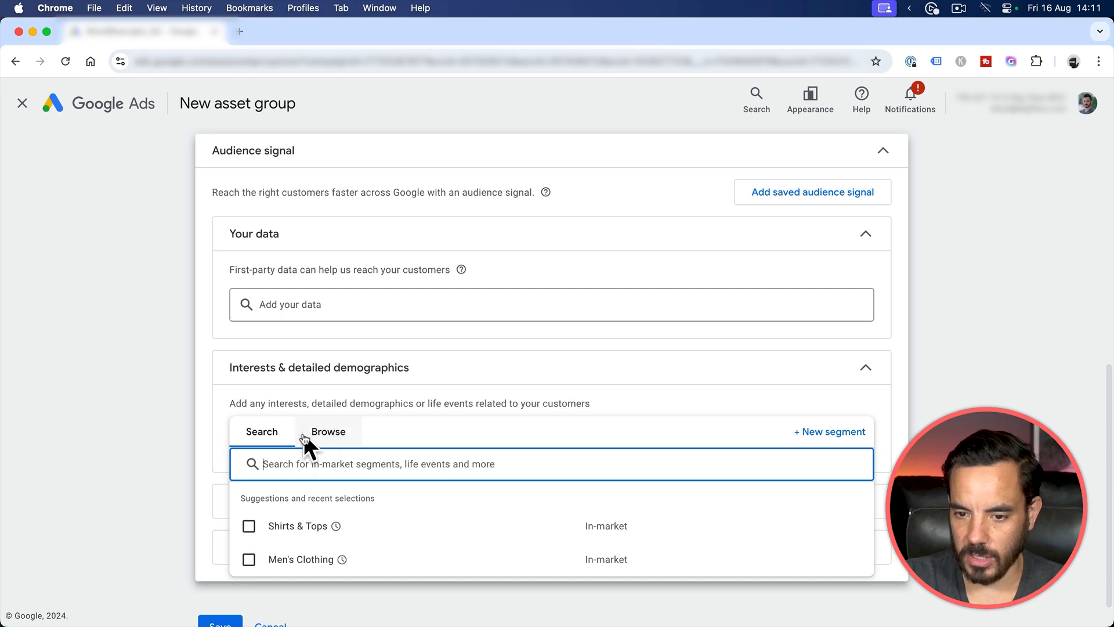
# Step: Open the form for a new custom interest segment from Interests & detailed demographics
pyautogui.click(817, 440)
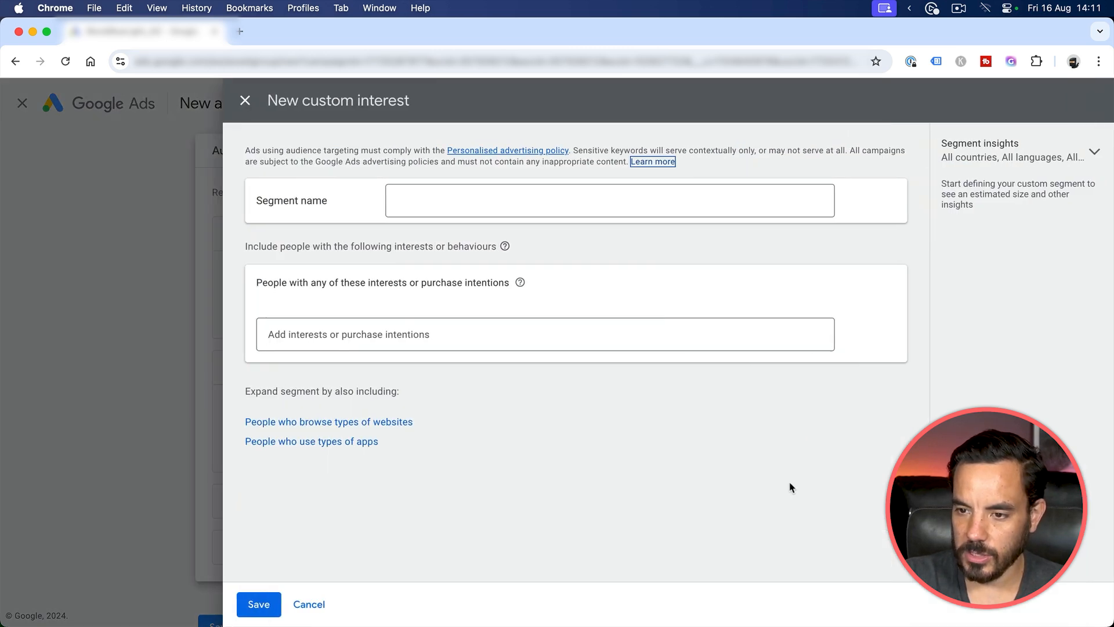
pyautogui.moveTo(273, 99); pyautogui.dragTo(437, 99)
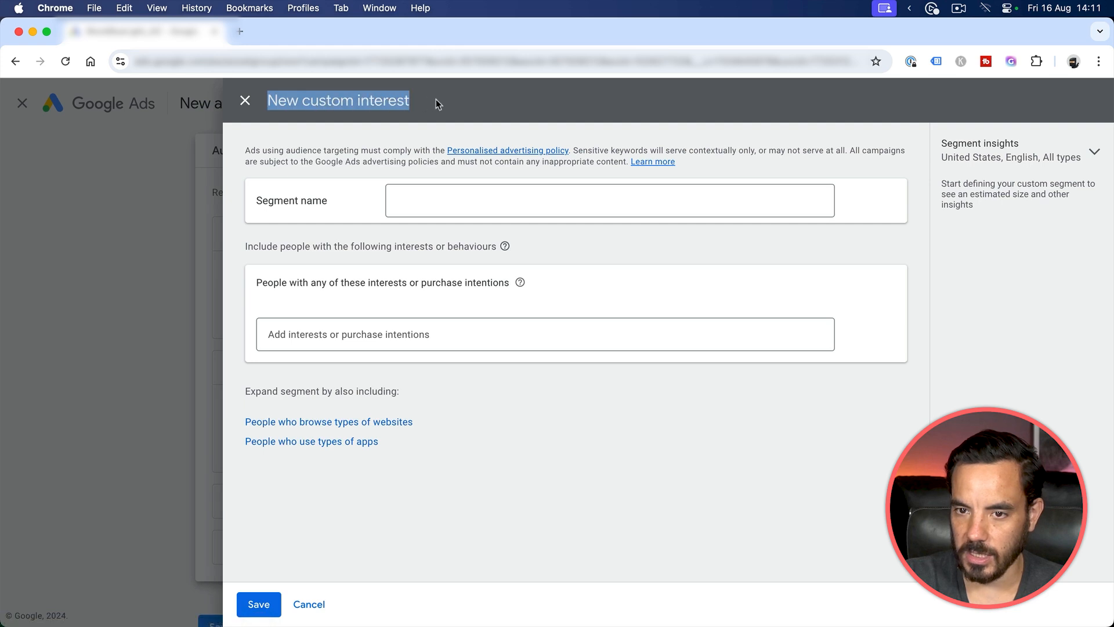
pyautogui.click(437, 101)
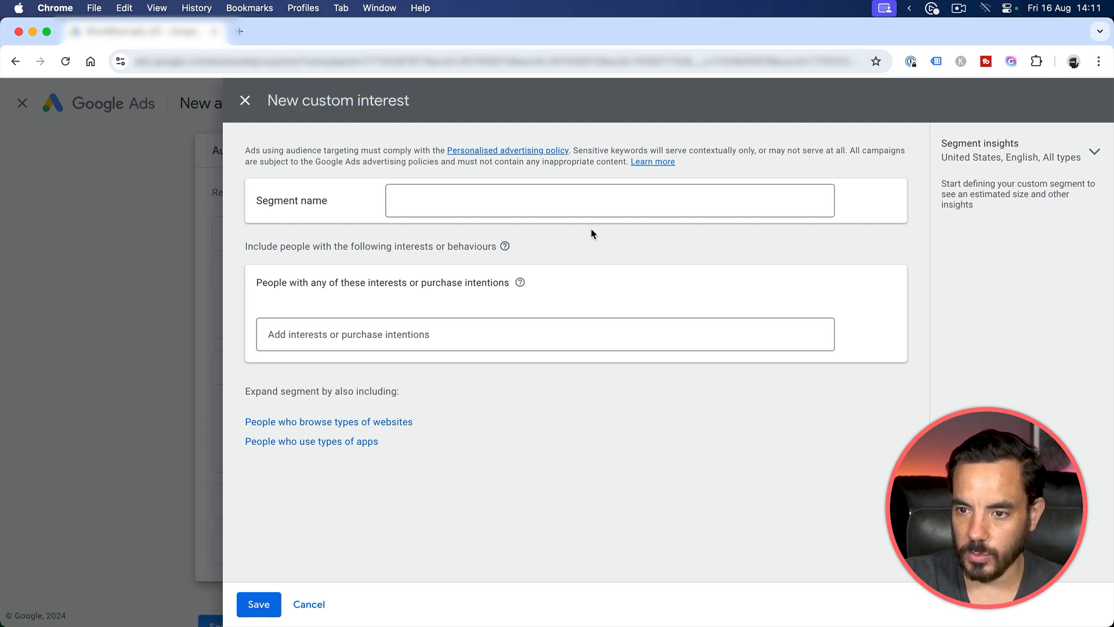
# Step: Switch to Notes, place the Themes note over the segment form, and read through its list of themes
pyautogui.press('super+Tab')
pyautogui.press('super+Tab')
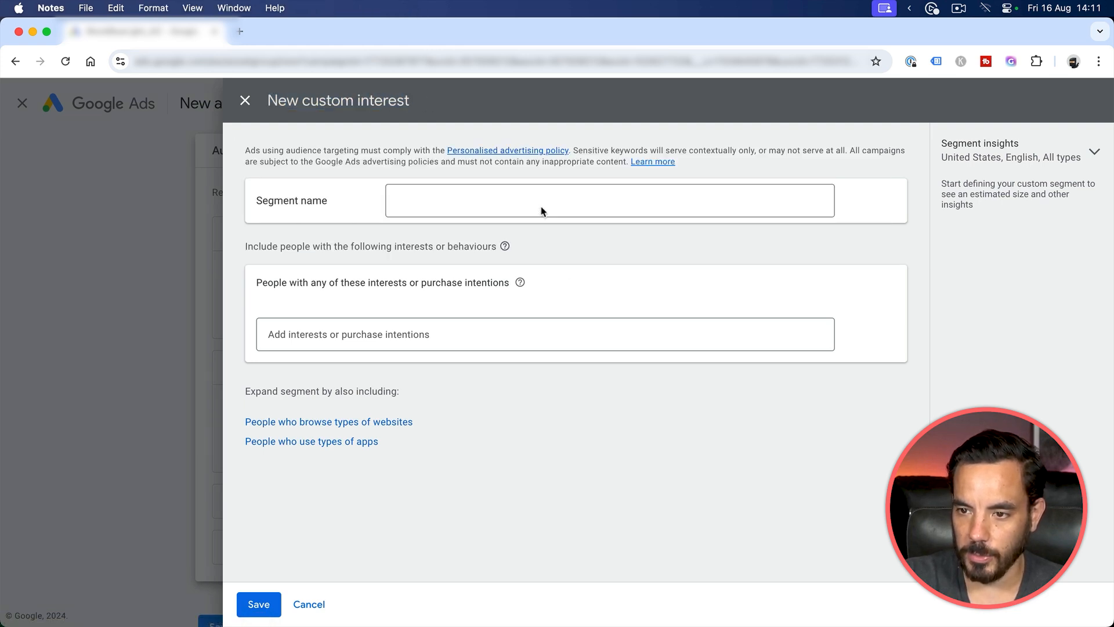
pyautogui.moveTo(885, 318); pyautogui.dragTo(890, 225)
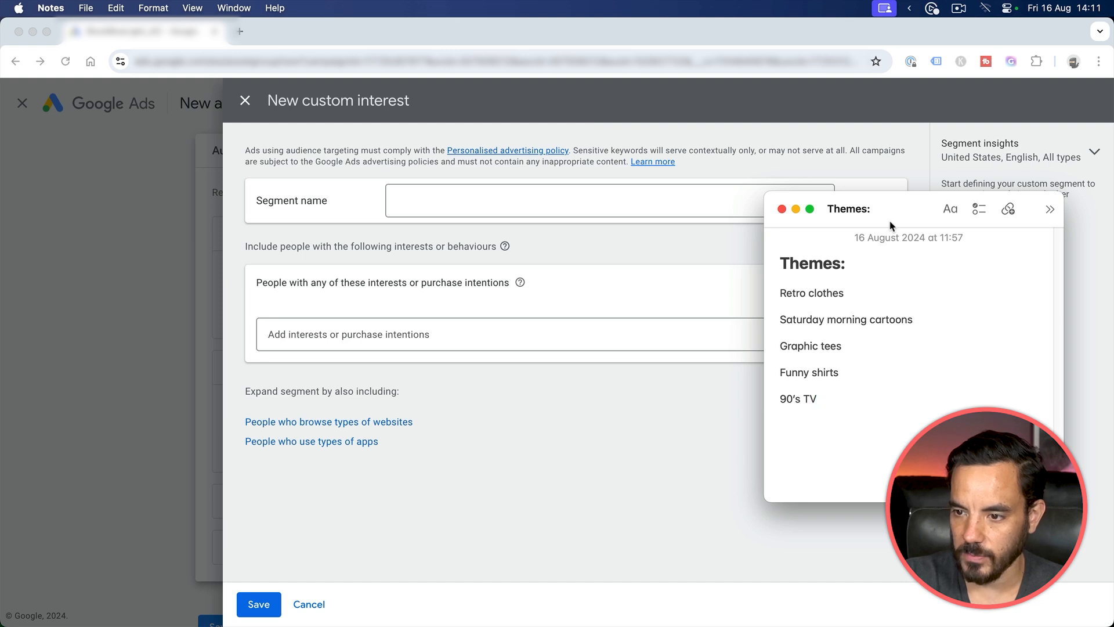
pyautogui.moveTo(841, 398); pyautogui.dragTo(839, 279)
pyautogui.click(861, 355)
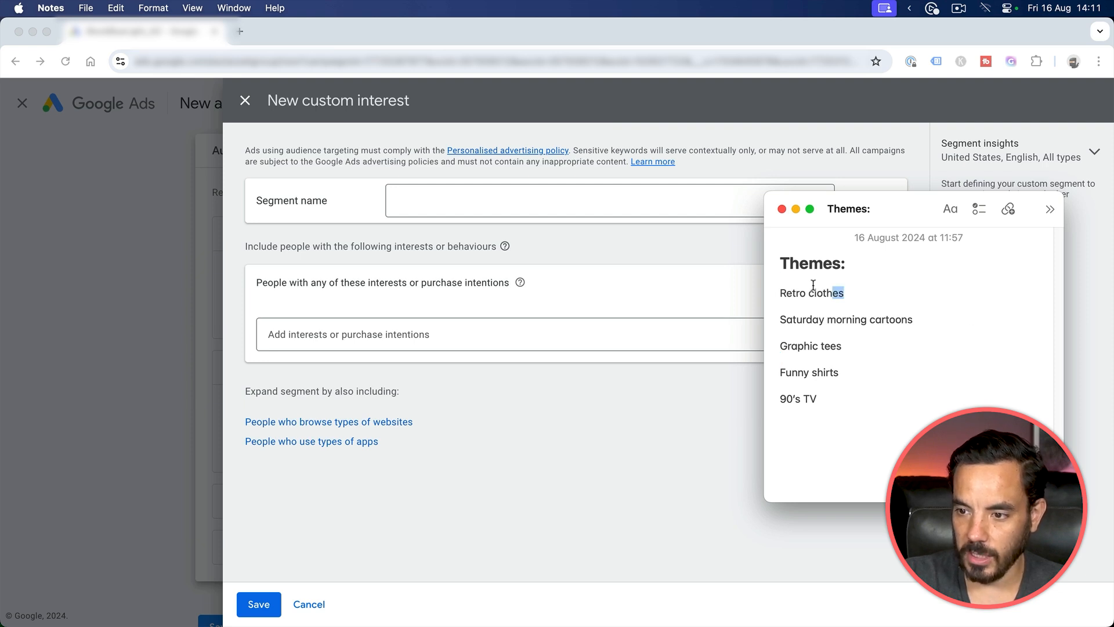
# Step: Copy the "Retro clothes" theme from the note and paste it as the custom interest's segment name
pyautogui.moveTo(813, 285); pyautogui.dragTo(749, 290)
pyautogui.press('super+c')
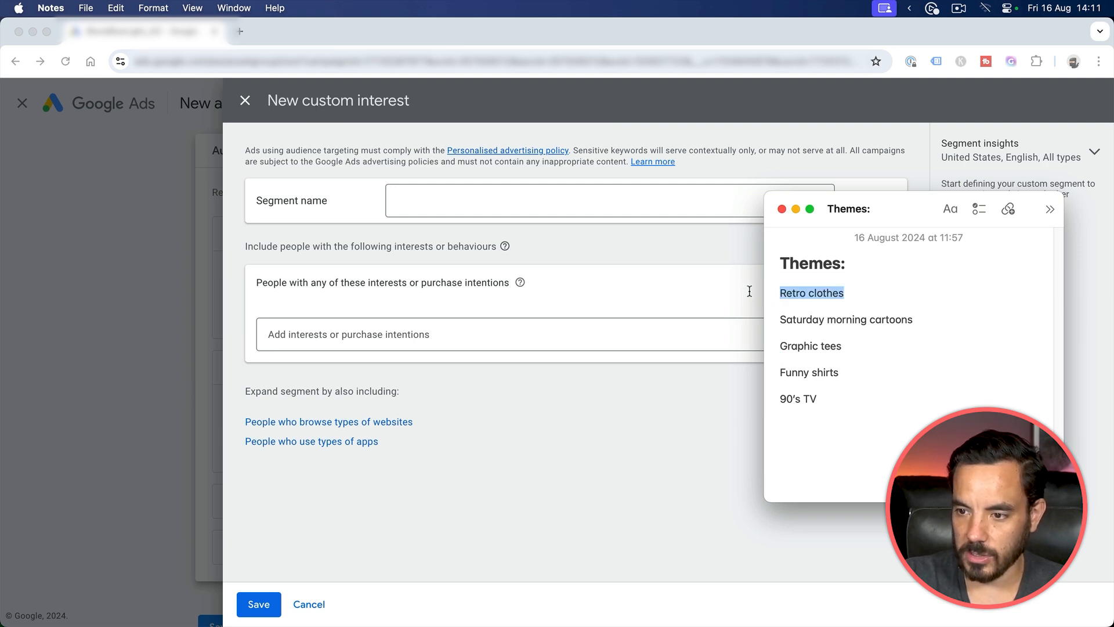
pyautogui.click(539, 203)
pyautogui.press('super+v')
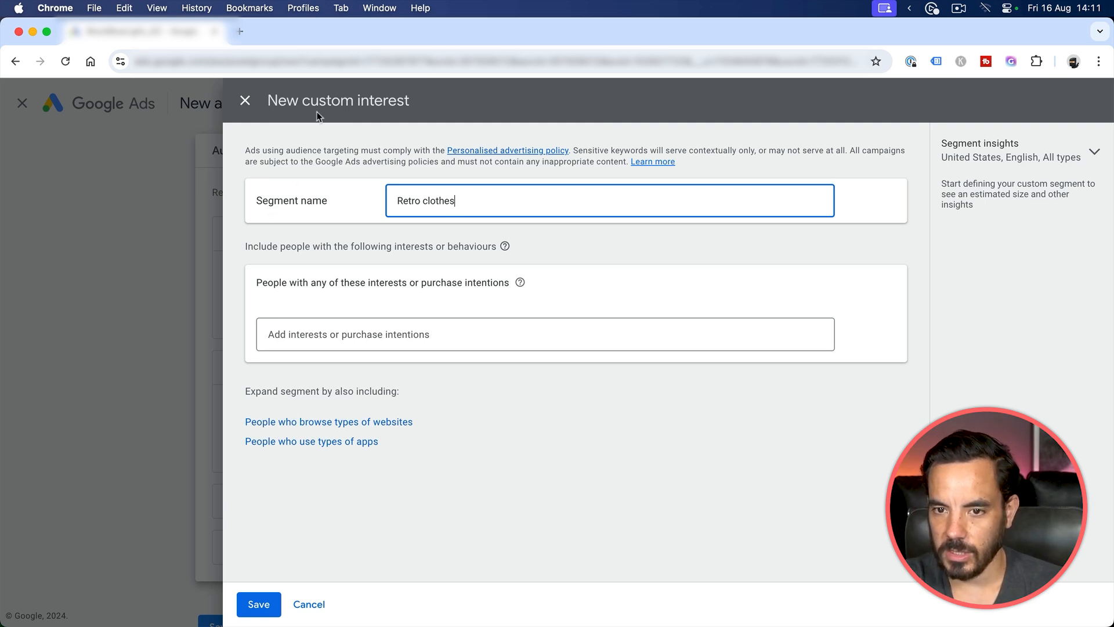
# Step: Search the interest ideas for "retro clothes" and add "retro style clothing", "vintage fashion style" and "old fashion style" to the segment
pyautogui.click(459, 332)
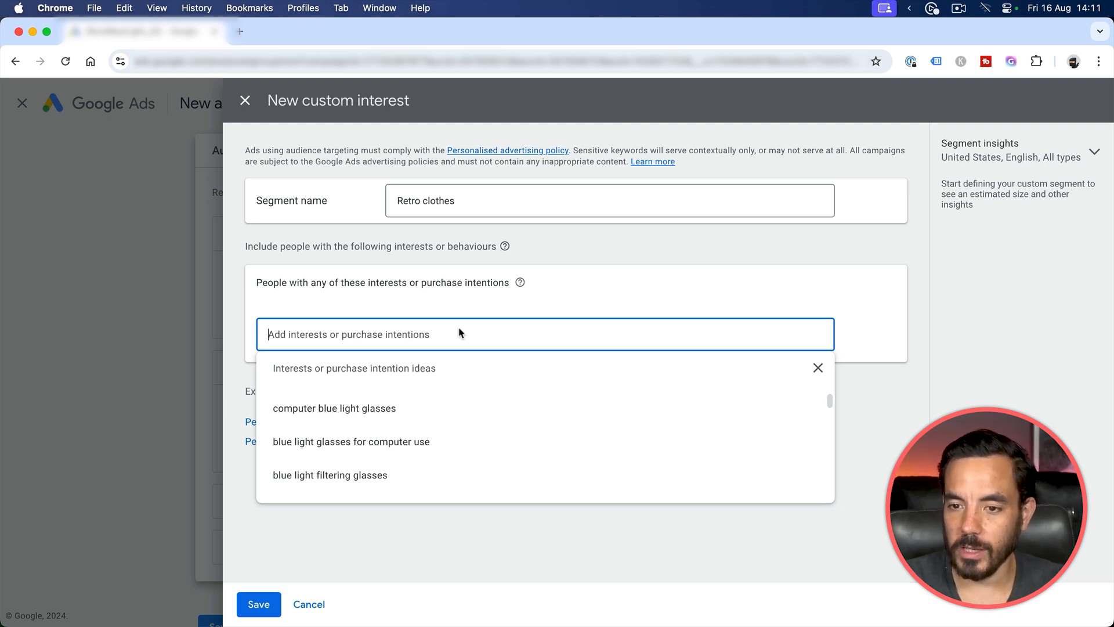
pyautogui.write('re')
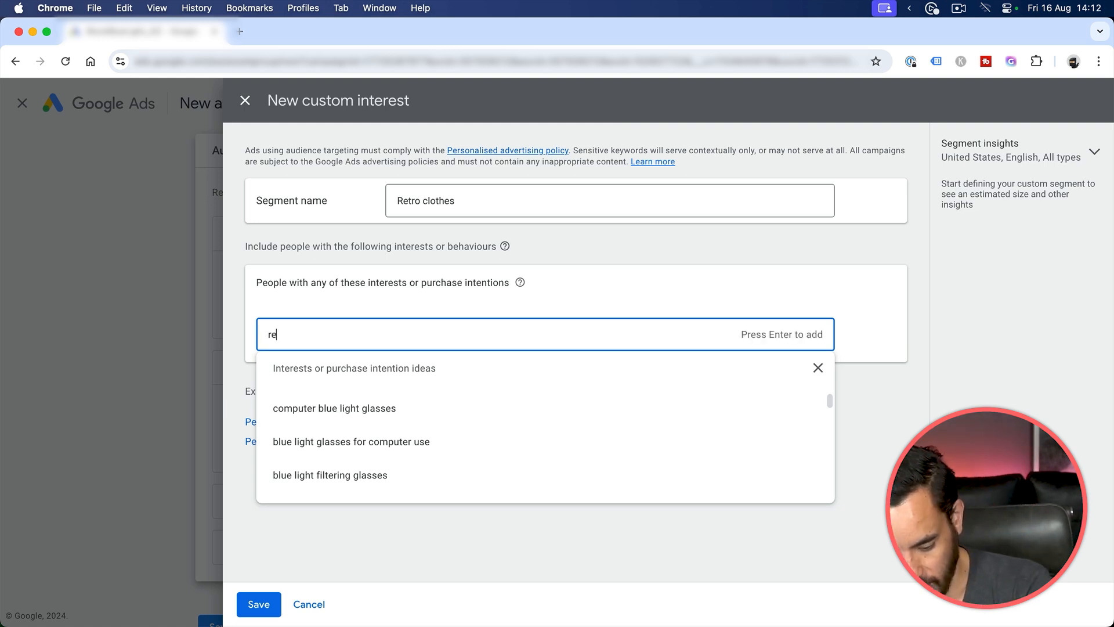
pyautogui.write('tro clothes')
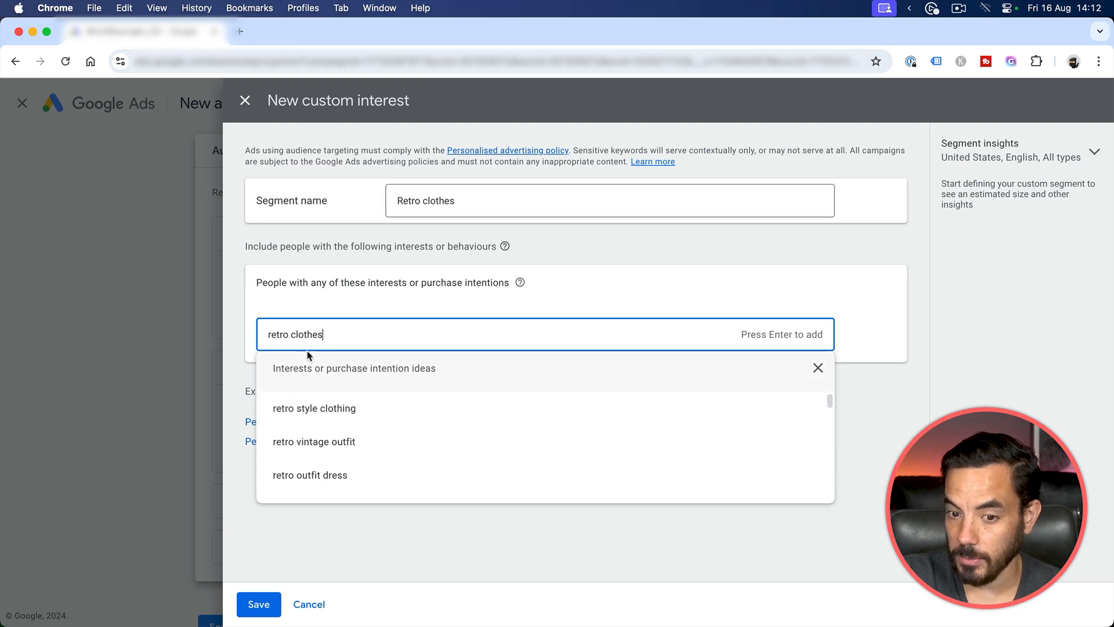
pyautogui.click(370, 422)
pyautogui.click(369, 480)
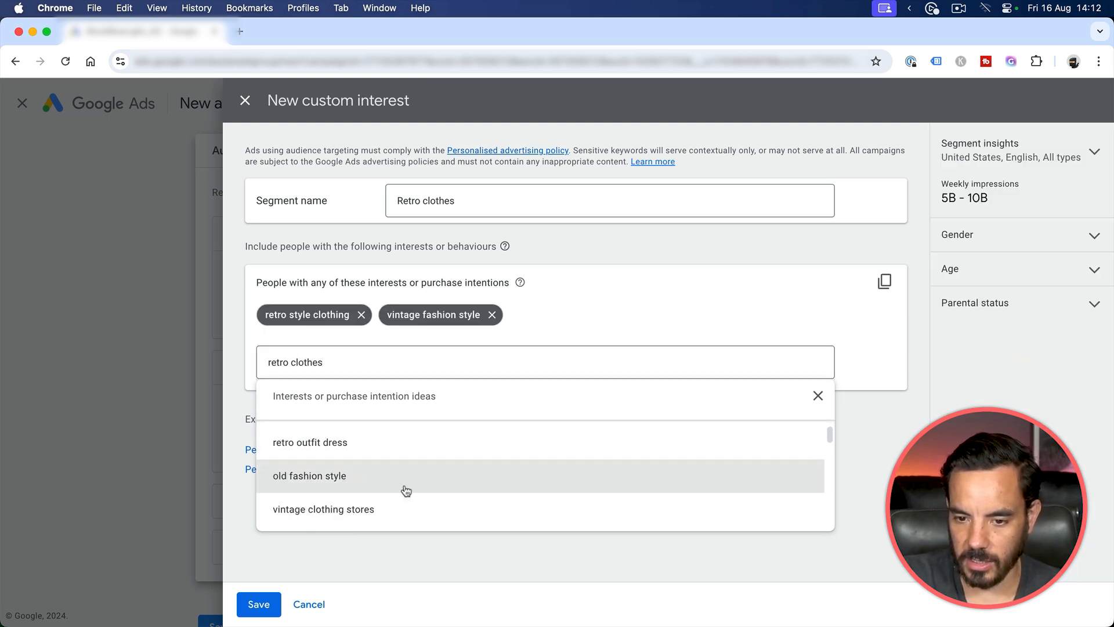
pyautogui.click(378, 458)
# Step: Add the ideas "second hand clothing stores", "retro outfit dress" and "retro vintage outfit" to the segment, and close the suggestions
pyautogui.scroll(-2, 391, 493)
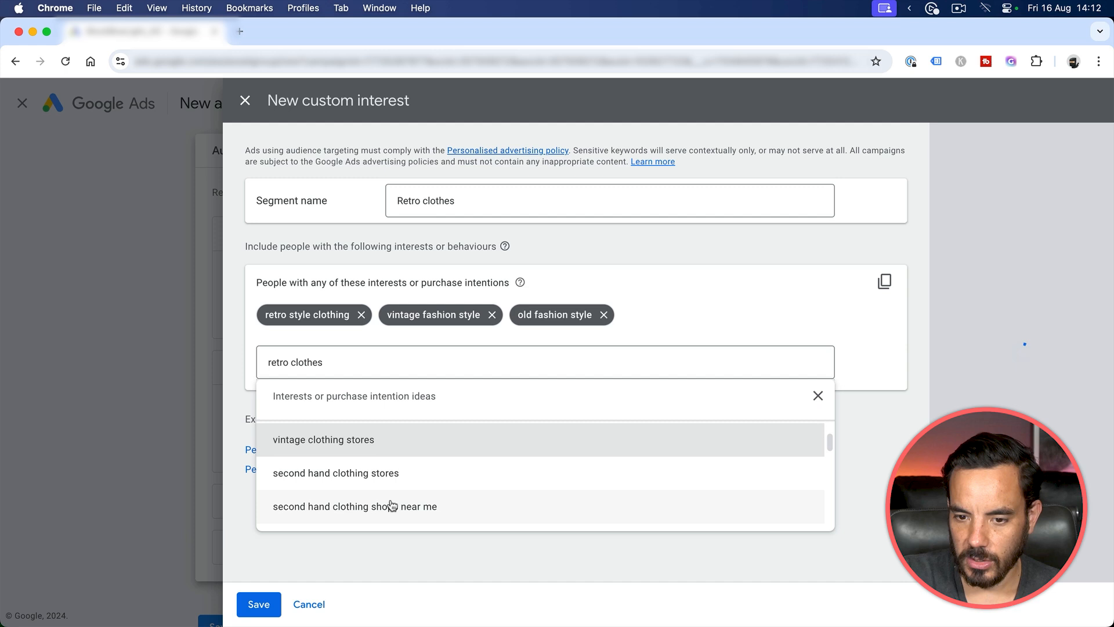
pyautogui.click(396, 464)
pyautogui.scroll(2, 381, 499)
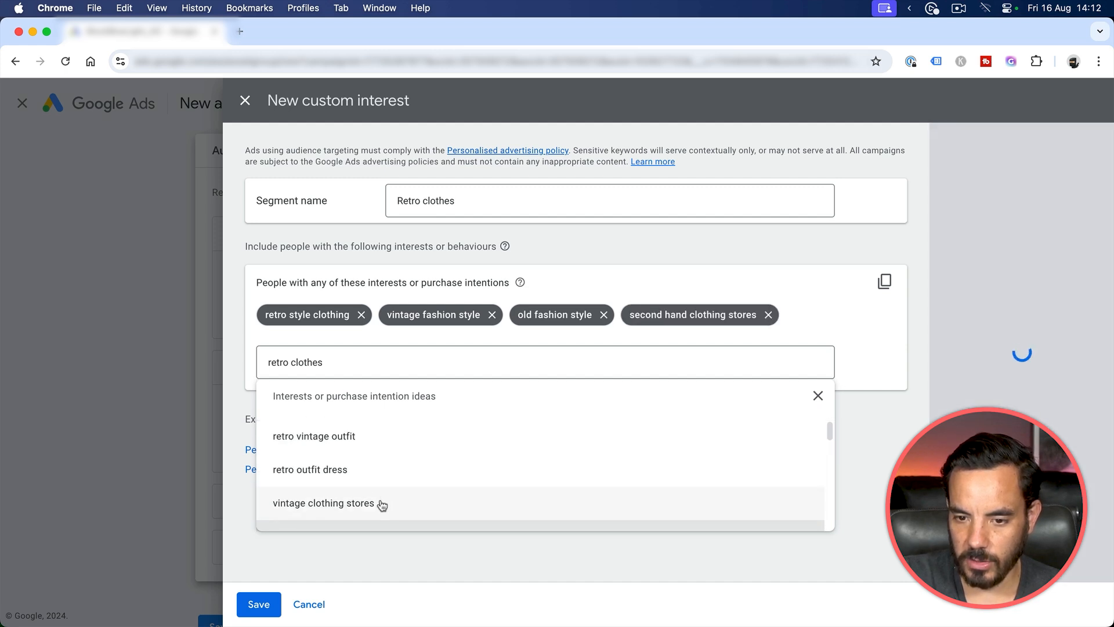
pyautogui.click(368, 479)
pyautogui.click(366, 475)
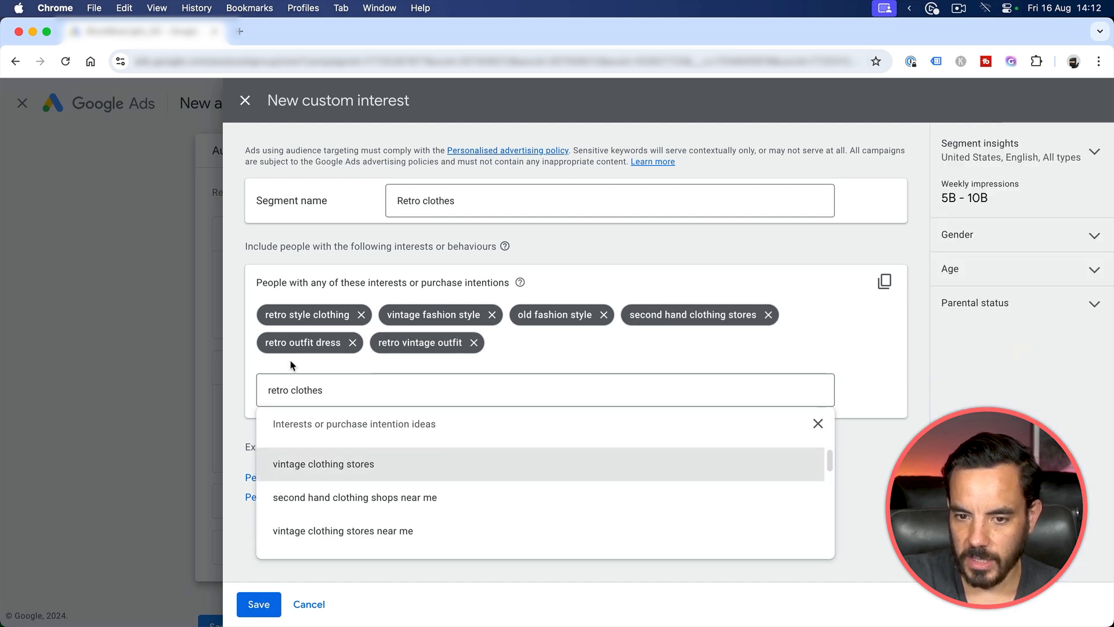
pyautogui.click(244, 351)
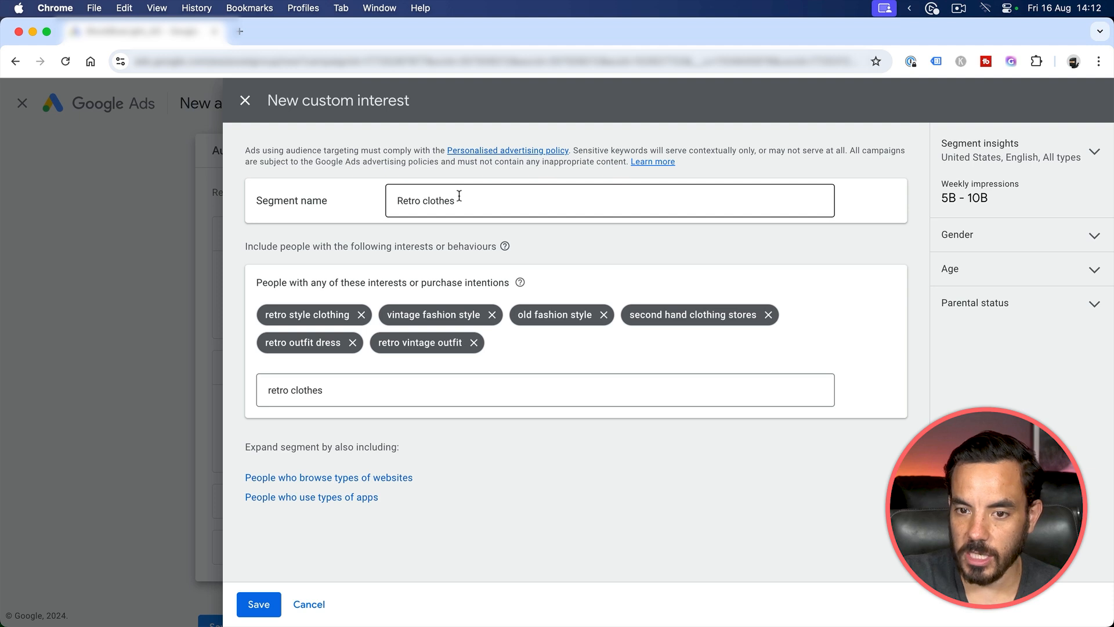
# Step: Save the custom interest segment under the name "Retro clothes 2"
pyautogui.click(254, 602)
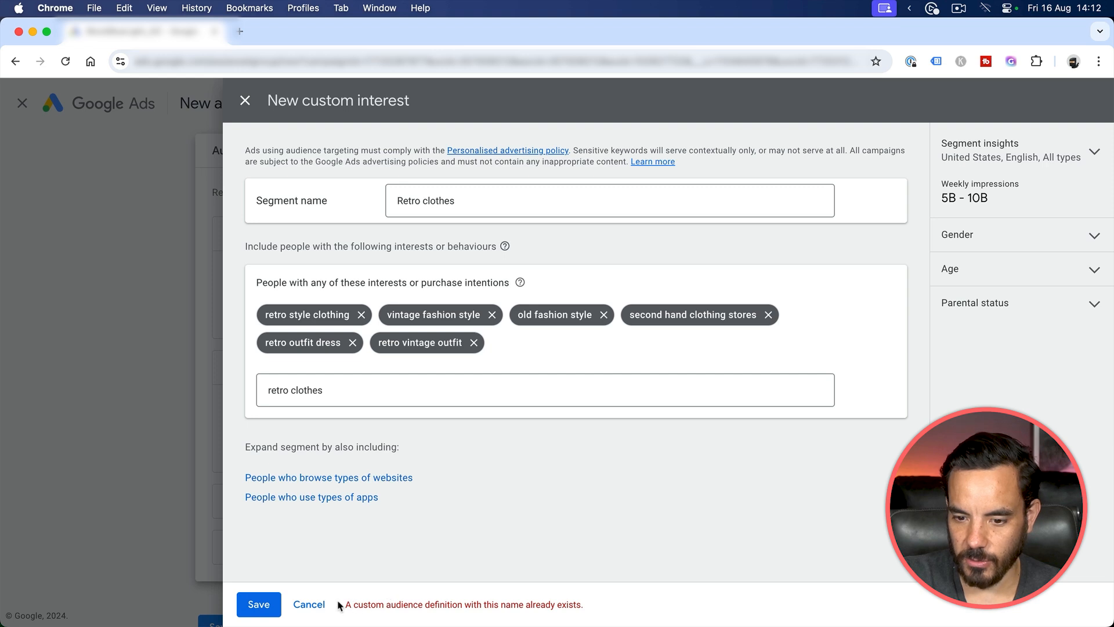
pyautogui.moveTo(340, 605); pyautogui.dragTo(599, 605)
pyautogui.click(600, 605)
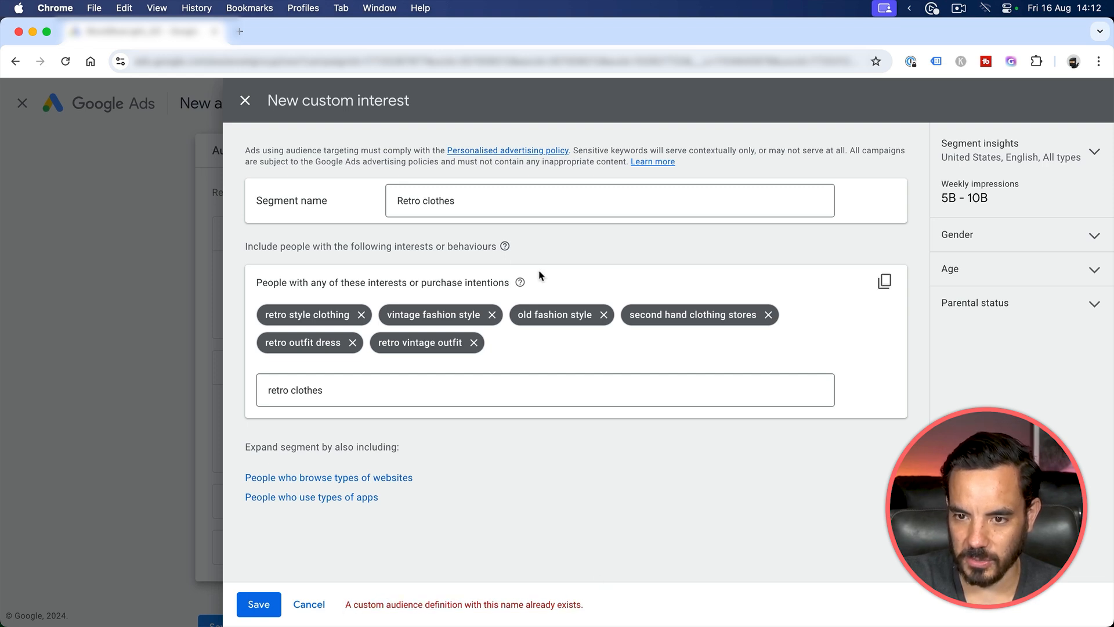
pyautogui.click(537, 198)
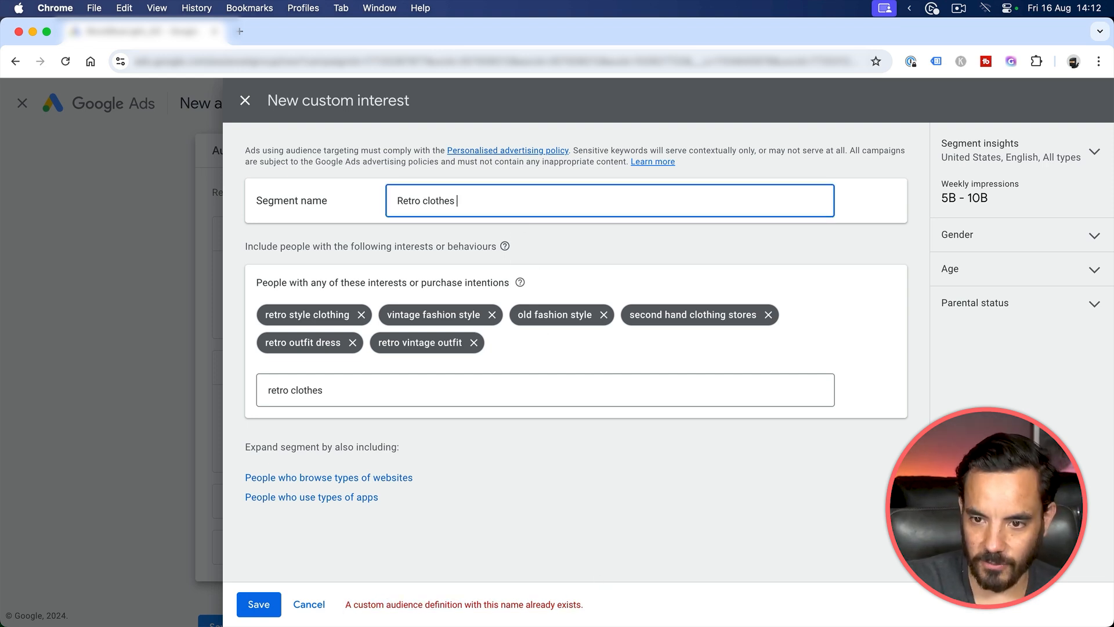
pyautogui.click(259, 603)
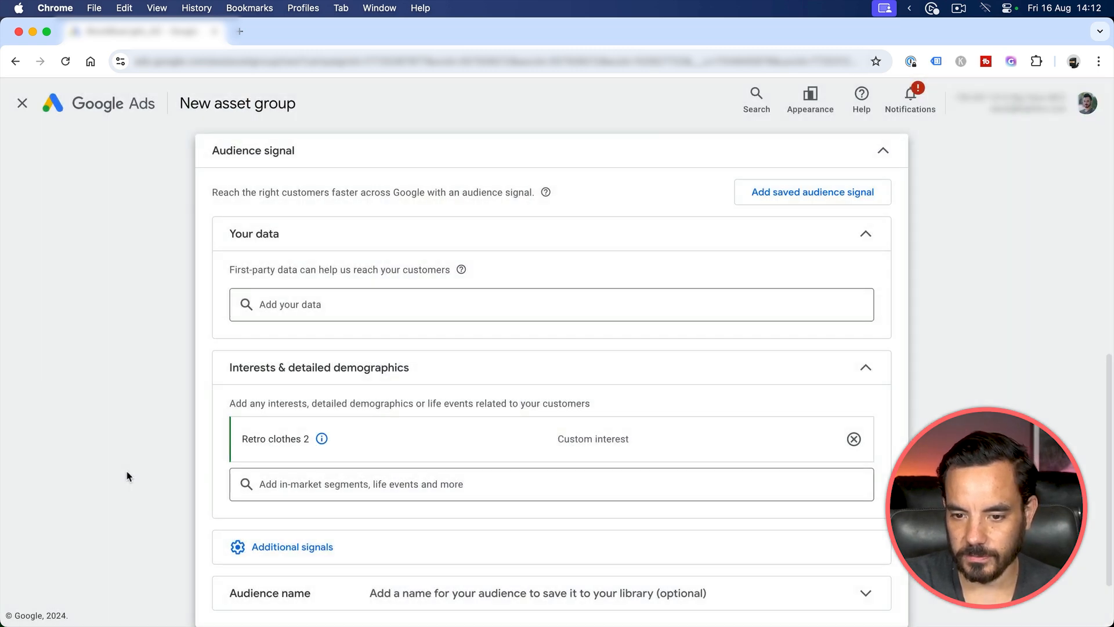
# Step: Start another custom interest segment and name it "Funny shirts", copied from the Themes note in Notes
pyautogui.moveTo(597, 445)
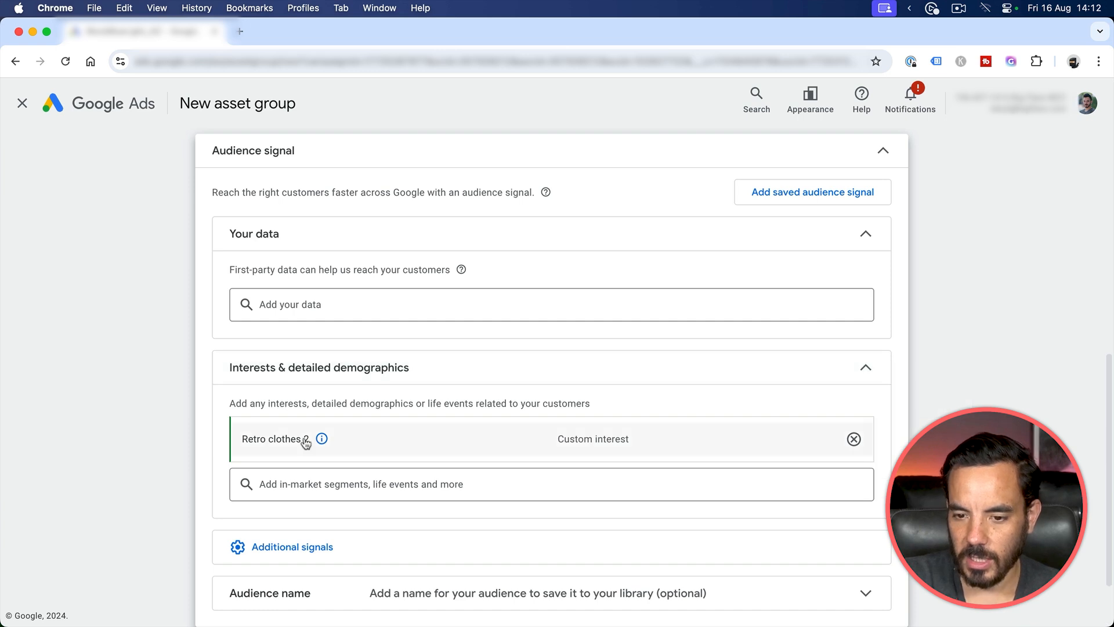
pyautogui.click(691, 493)
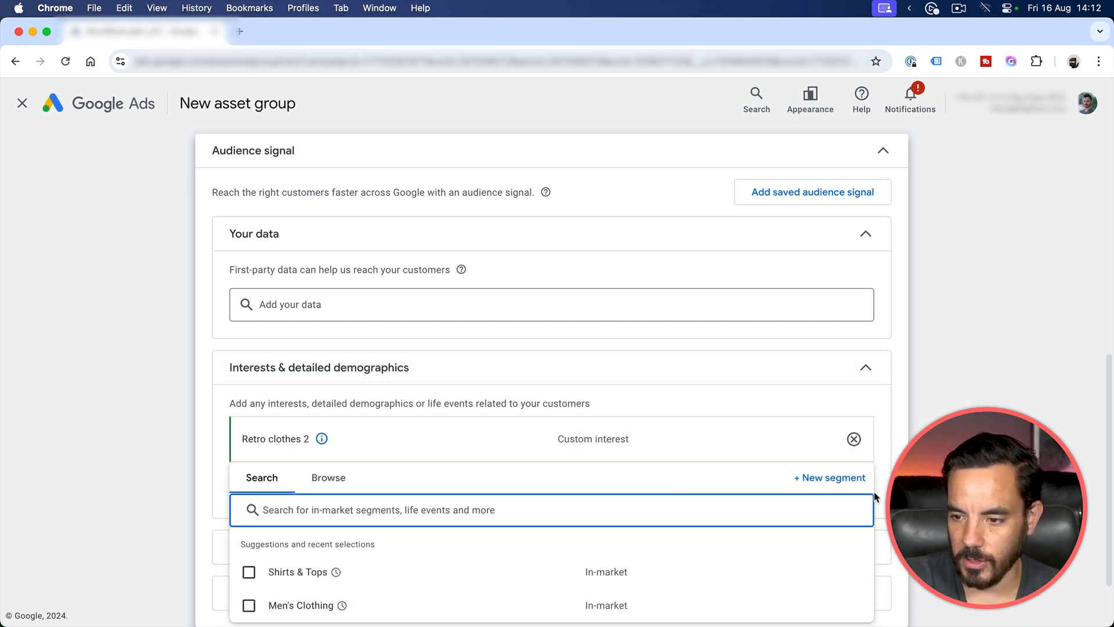
pyautogui.click(851, 479)
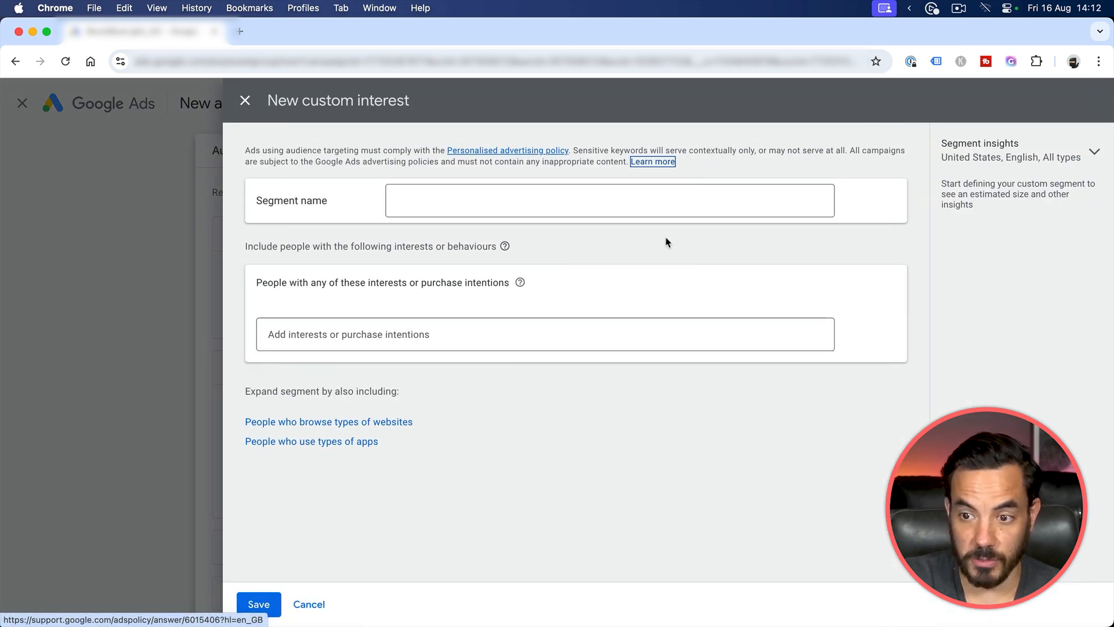
pyautogui.press('super+Tab')
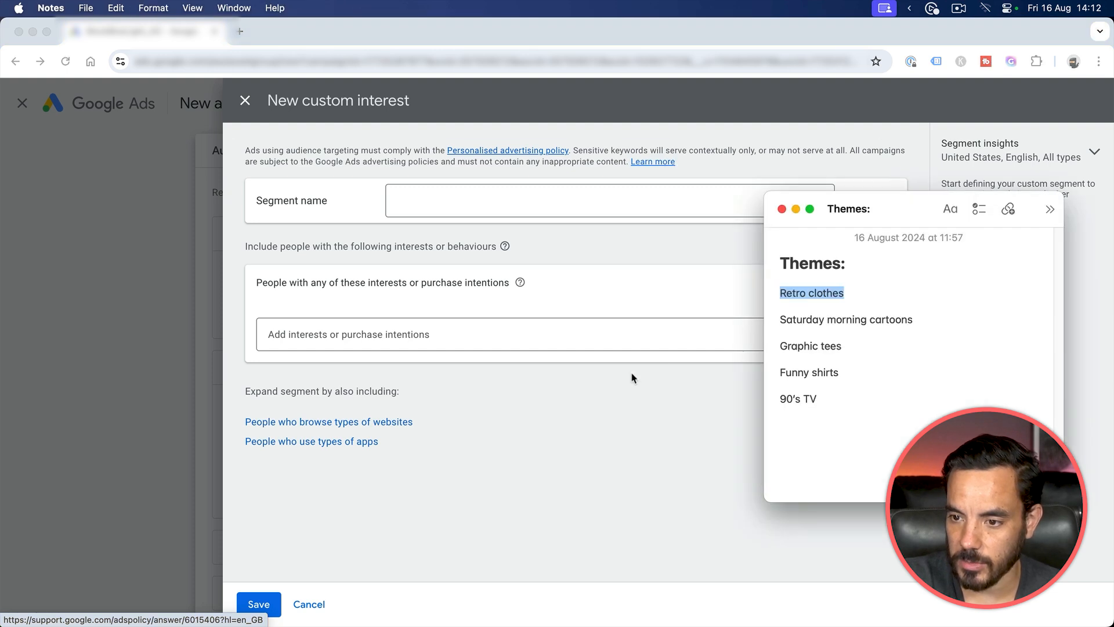
pyautogui.moveTo(860, 374); pyautogui.dragTo(772, 365)
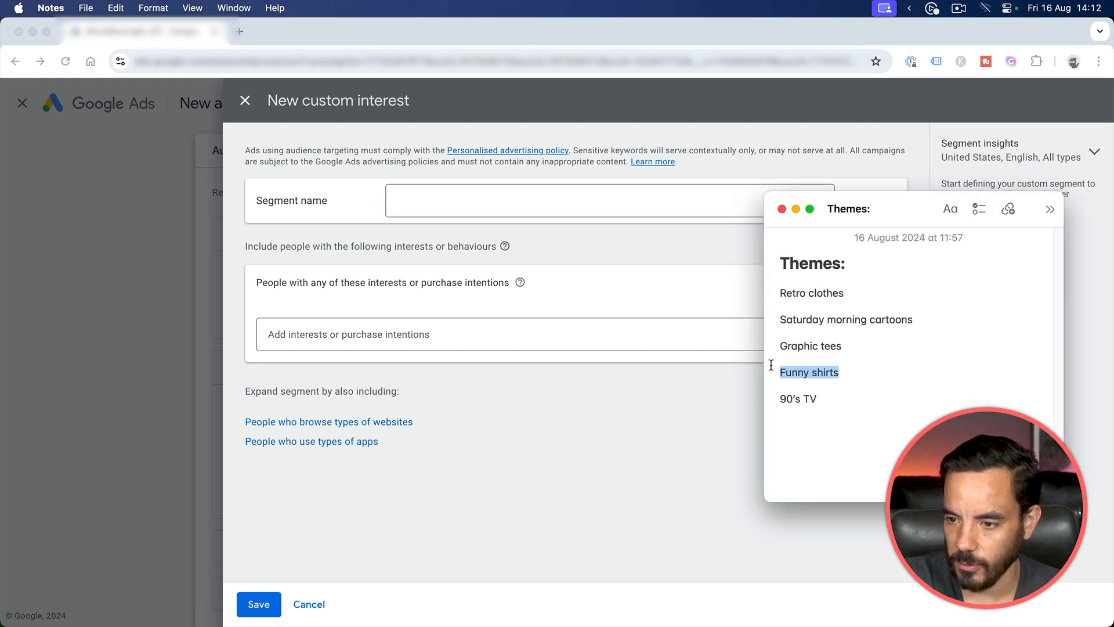
pyautogui.press('super+Tab')
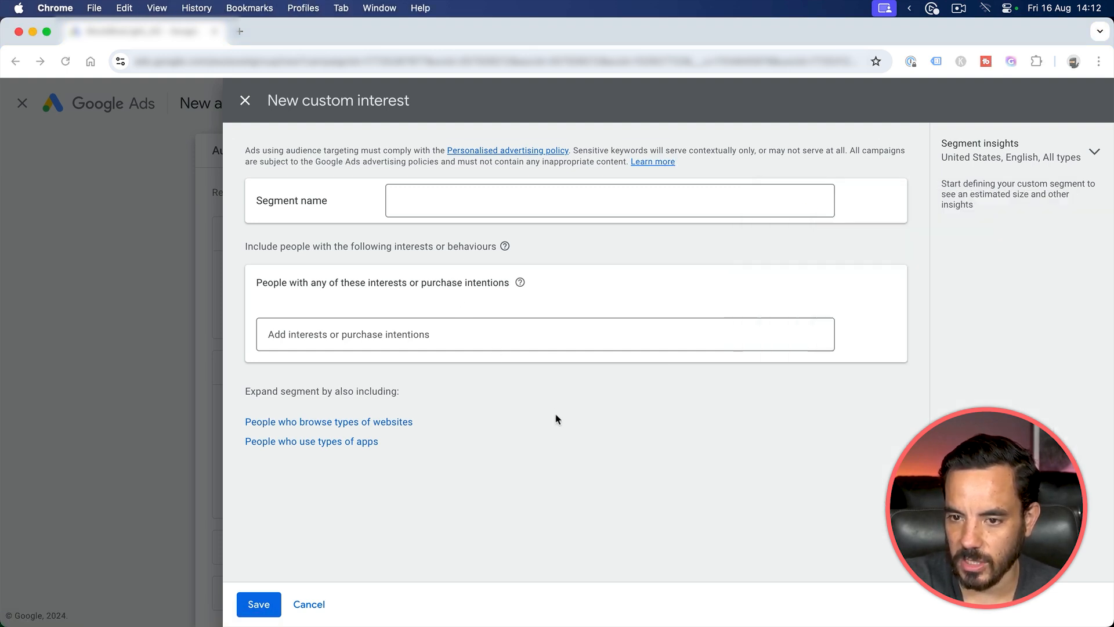
pyautogui.click(473, 203)
pyautogui.press('super+v')
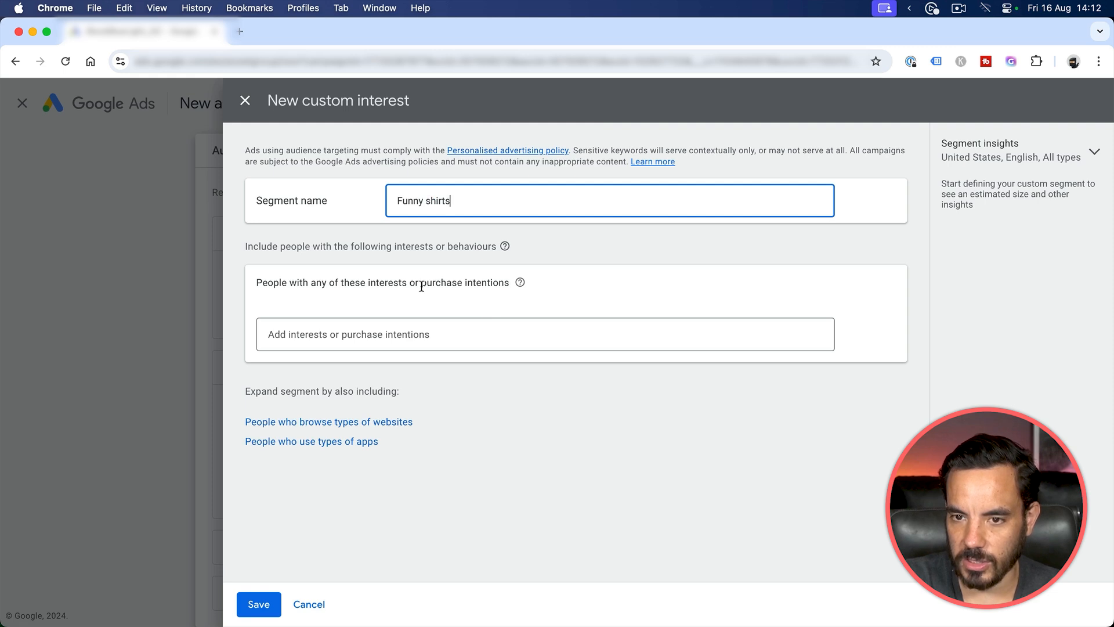
# Step: Search the interest ideas for "funny shirts" and add "funny t shirt designs" to the segment
pyautogui.click(483, 341)
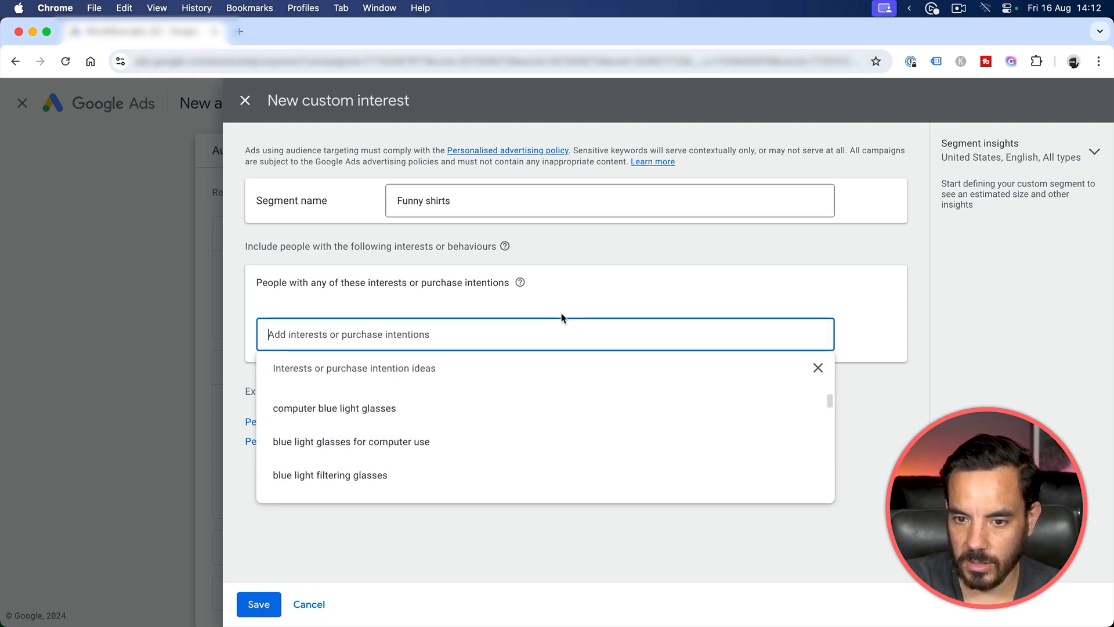
pyautogui.write('funny ')
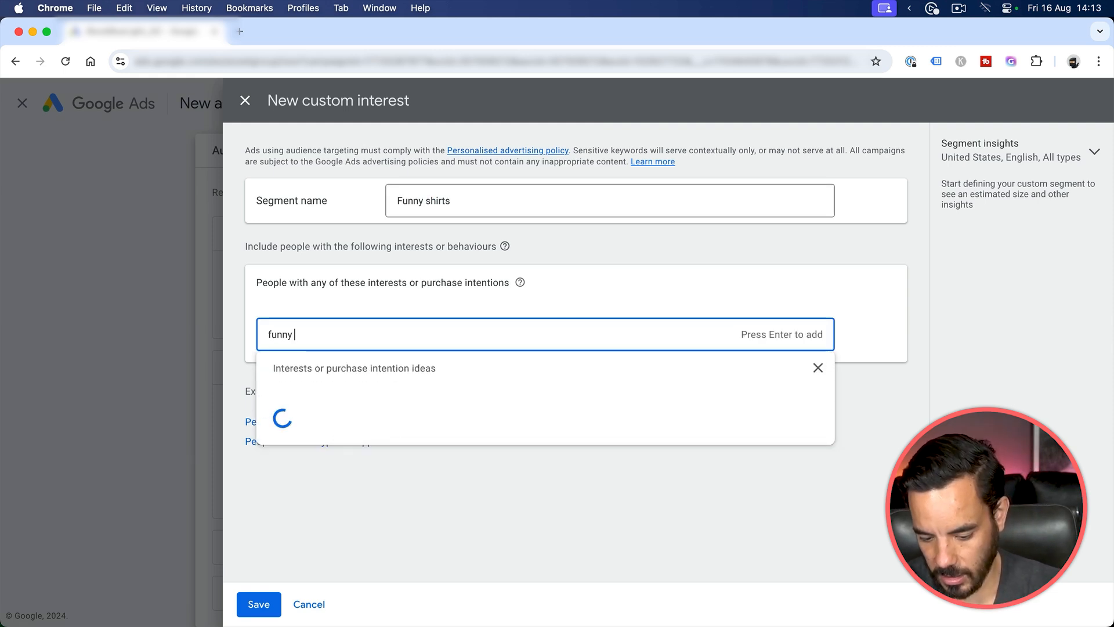
pyautogui.write('int')
pyautogui.press('BackSpace')
pyautogui.press('BackSpace')
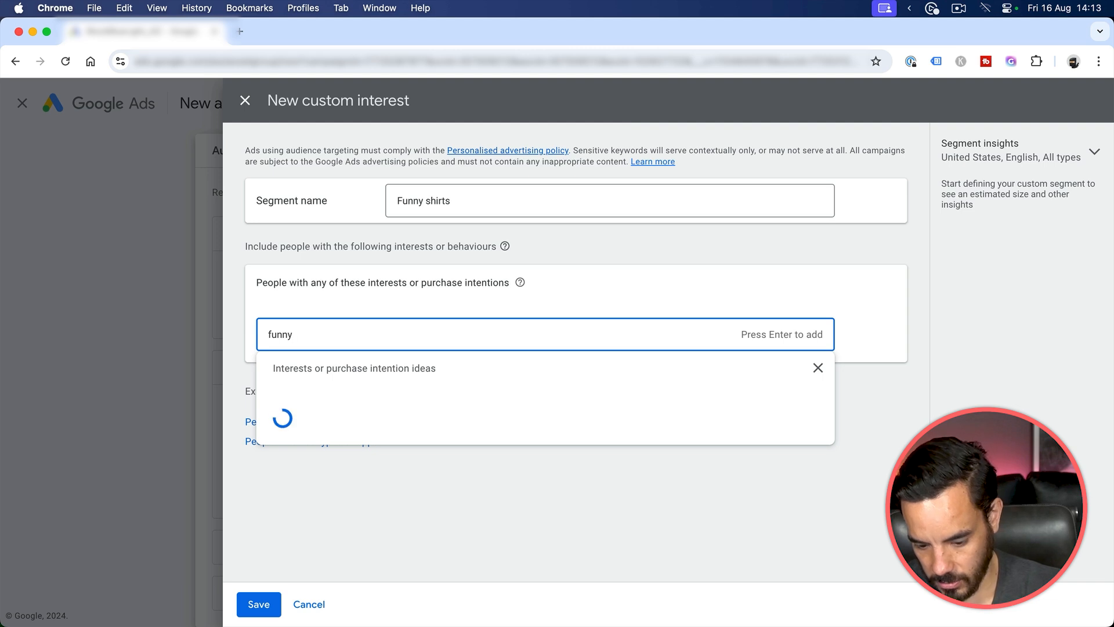
pyautogui.write('shirts')
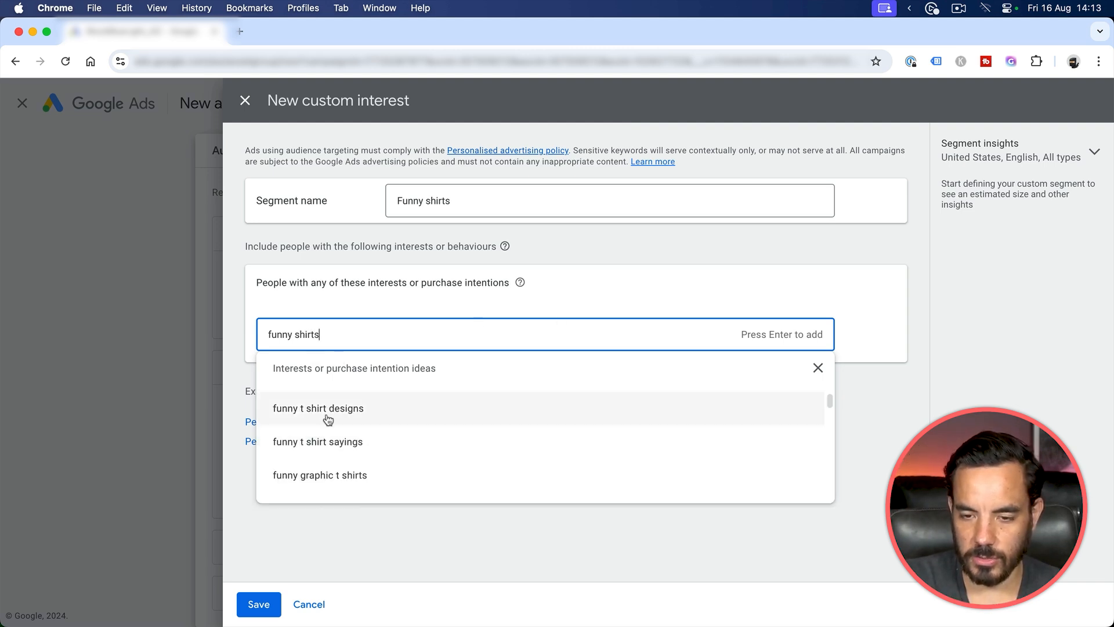
pyautogui.click(331, 412)
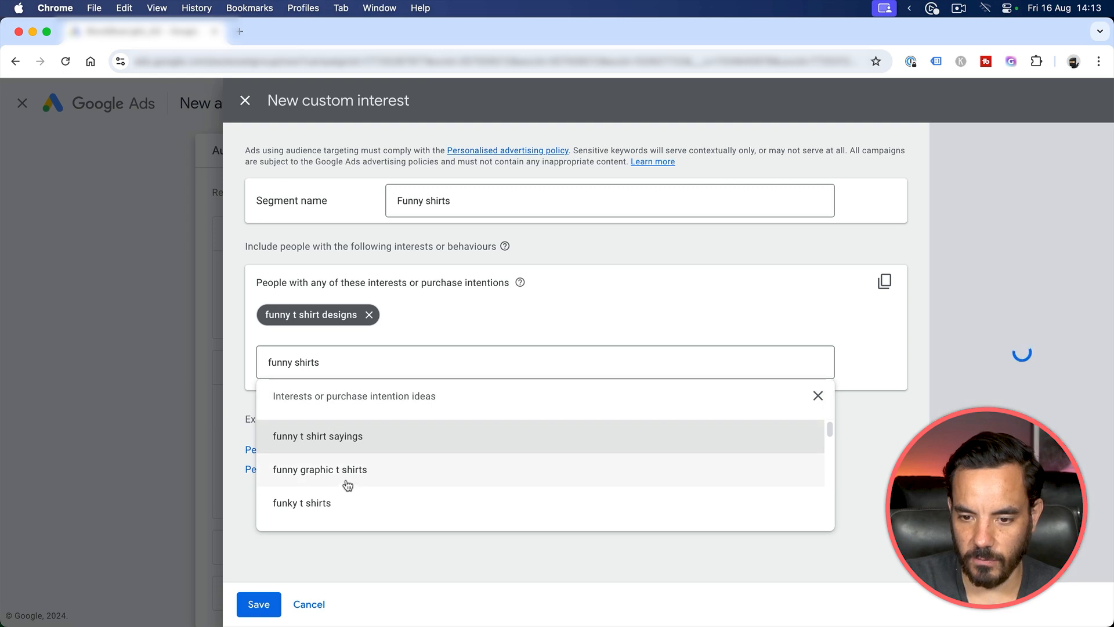
# Step: Add the ideas "funny graphic t shirts", "sarcastic t shirts", "funny printed t shirts", "funny t shirts for women" and "funny vintage t shirts", and save the segment
pyautogui.click(351, 481)
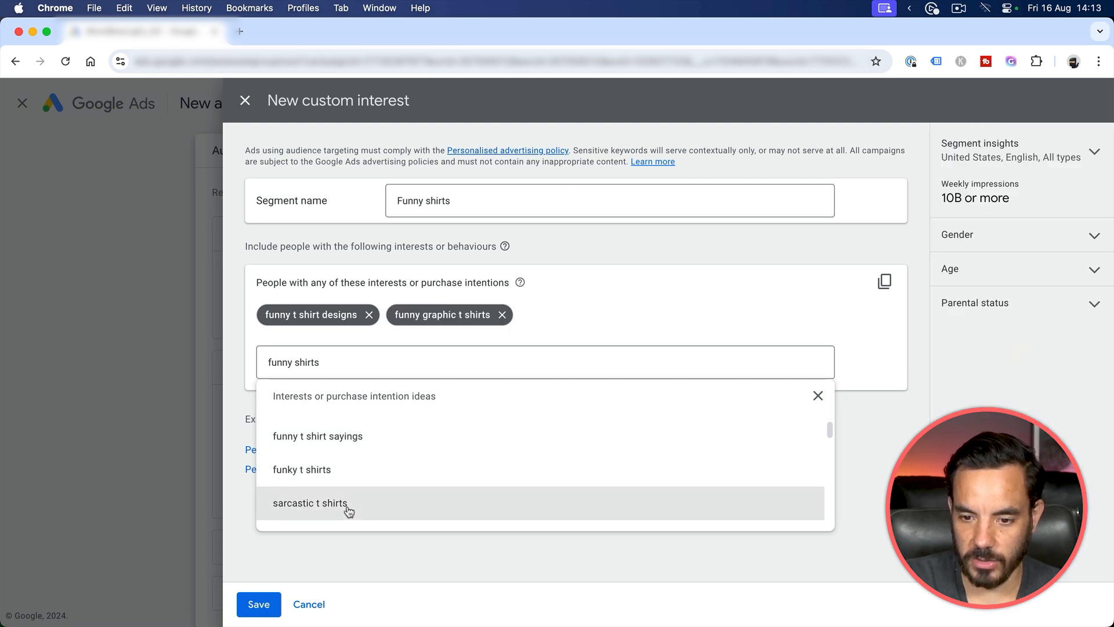
pyautogui.click(350, 506)
pyautogui.click(364, 525)
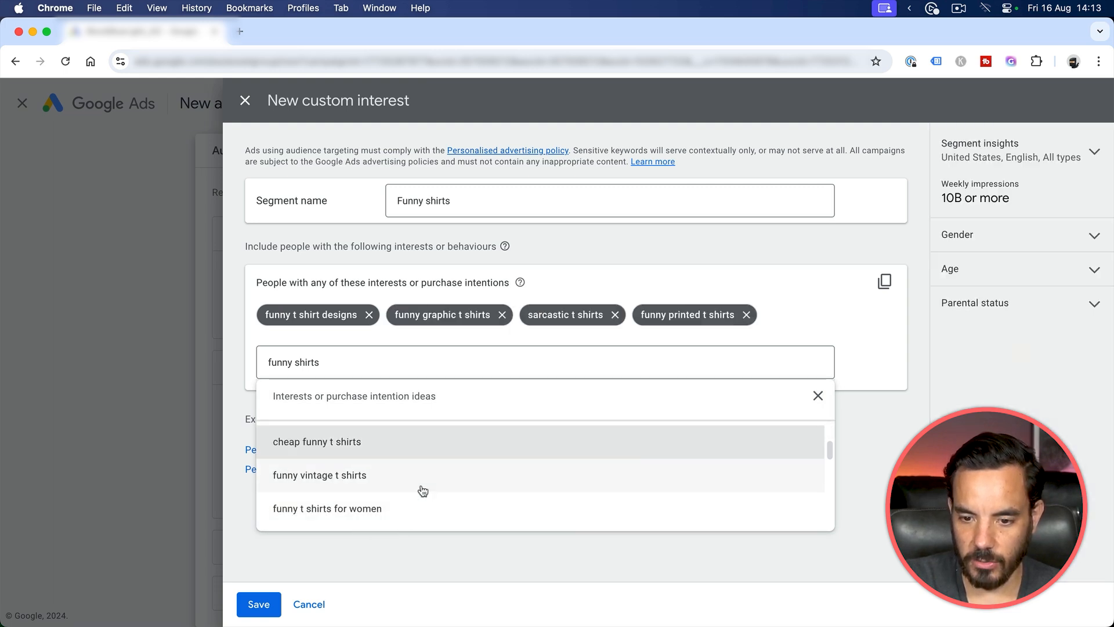
pyautogui.click(385, 489)
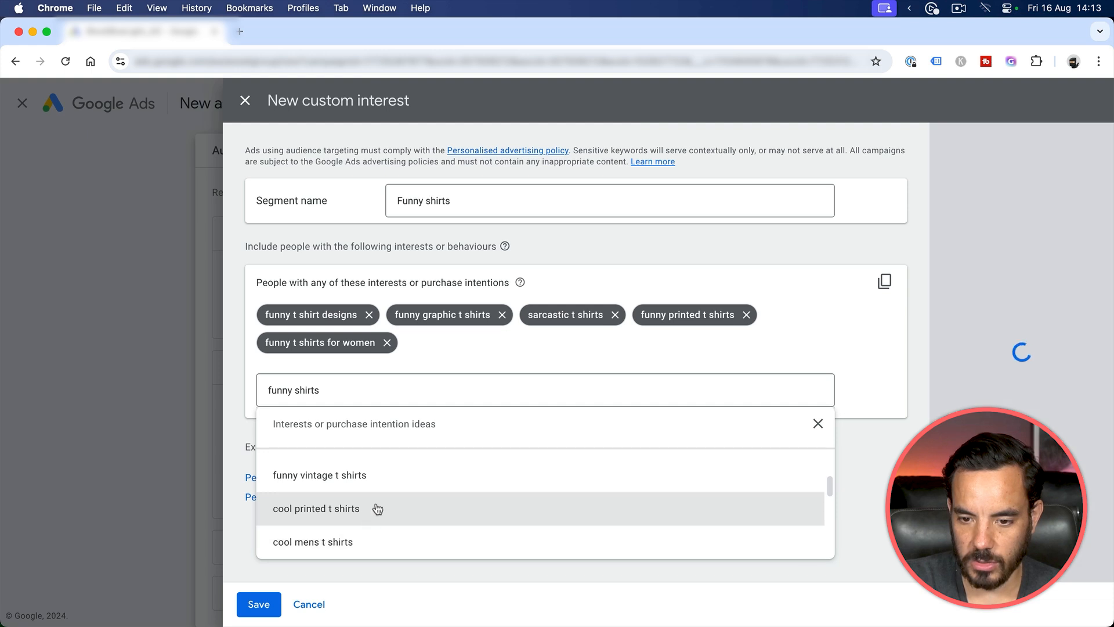
pyautogui.scroll(1, 373, 507)
pyautogui.click(356, 502)
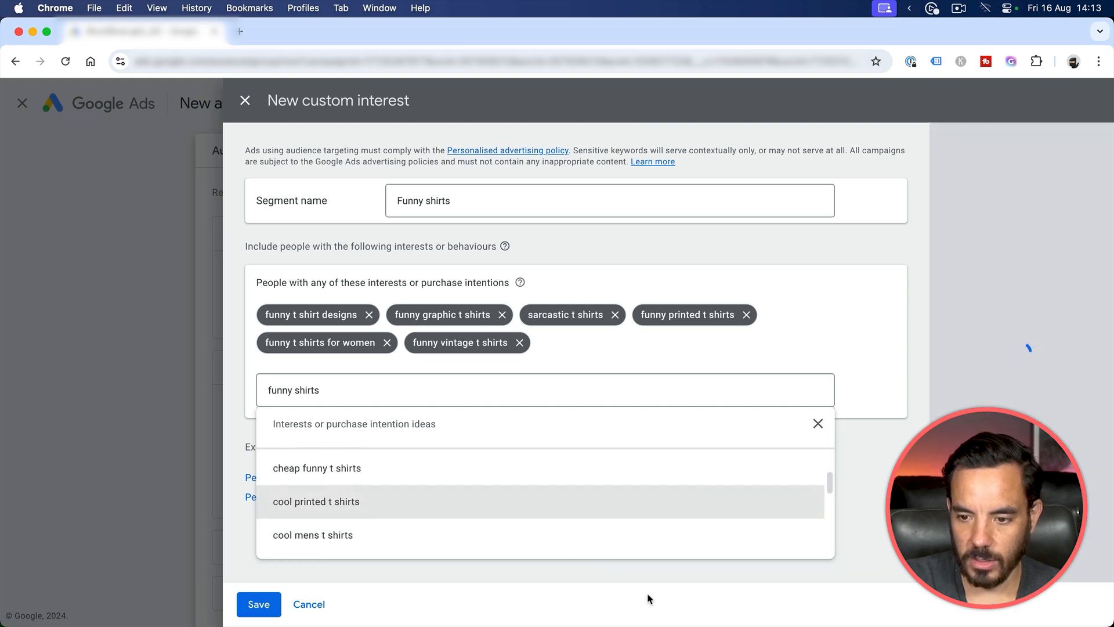
pyautogui.click(645, 593)
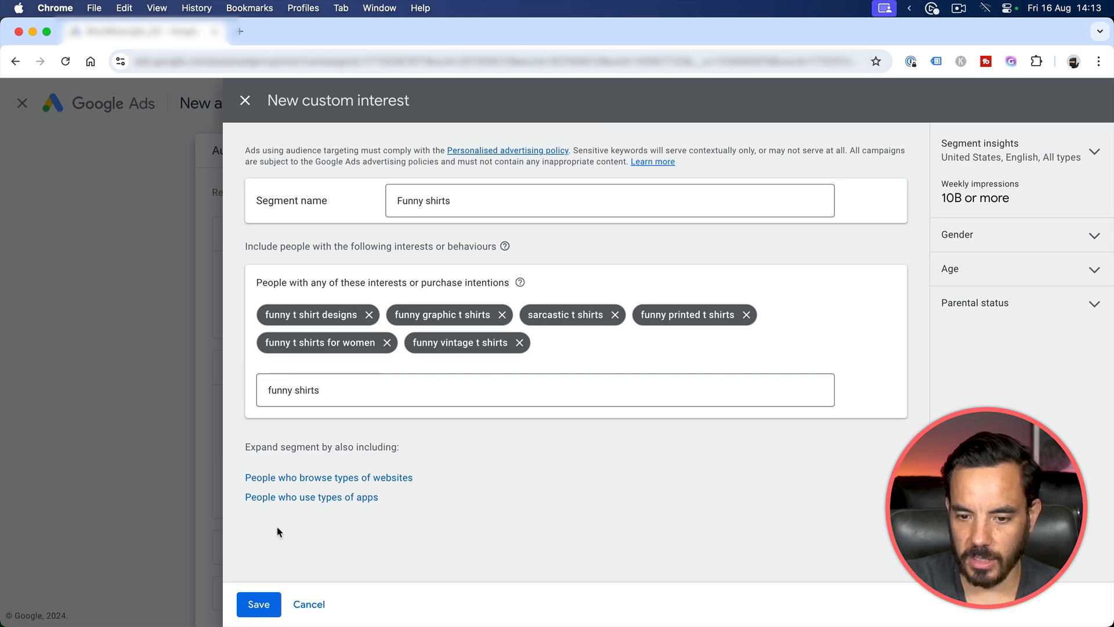
pyautogui.click(259, 604)
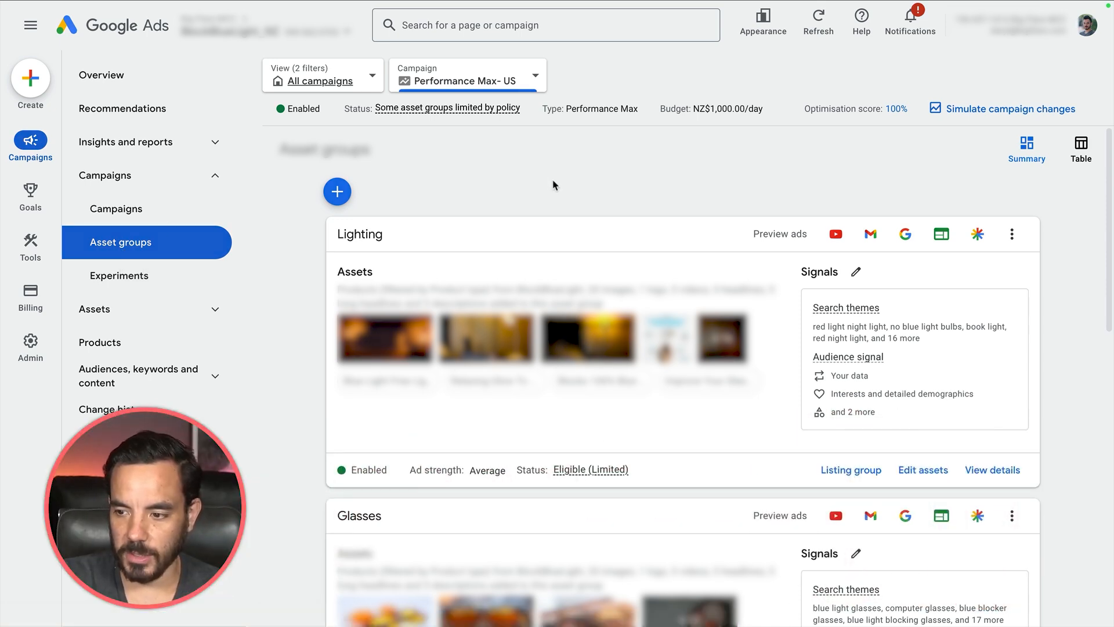
# Step: Open the asset details of the Lighting asset group and remove the Long headline asset type filter
pyautogui.click(1005, 473)
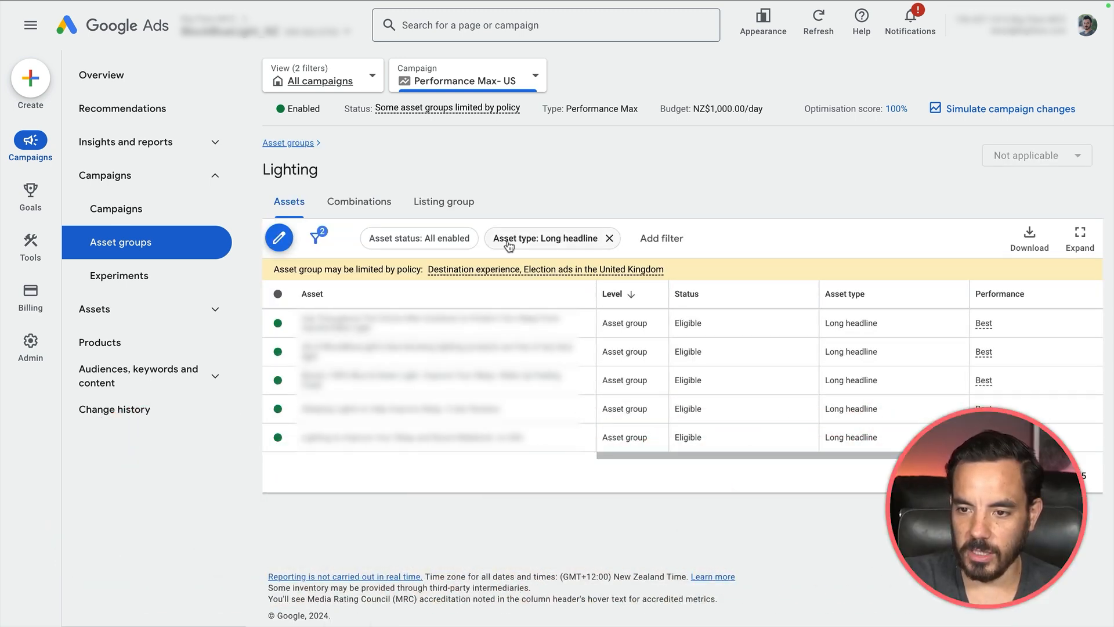
pyautogui.click(609, 240)
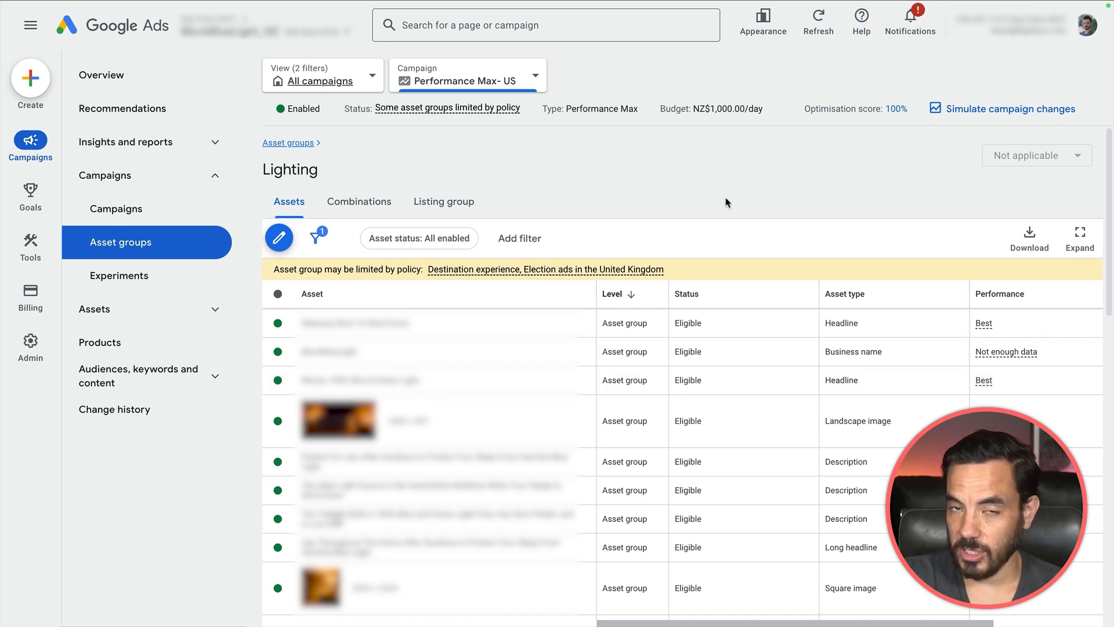
# Step: Filter the Lighting assets by the asset type Square image and review the performance ratings of the images
pyautogui.click(528, 243)
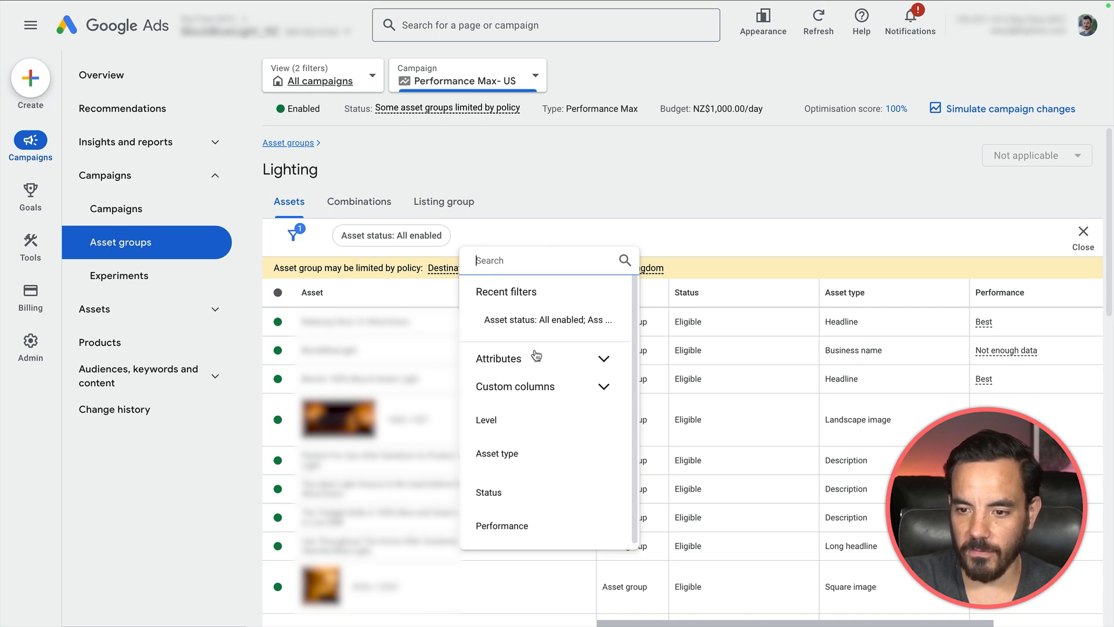
pyautogui.click(513, 459)
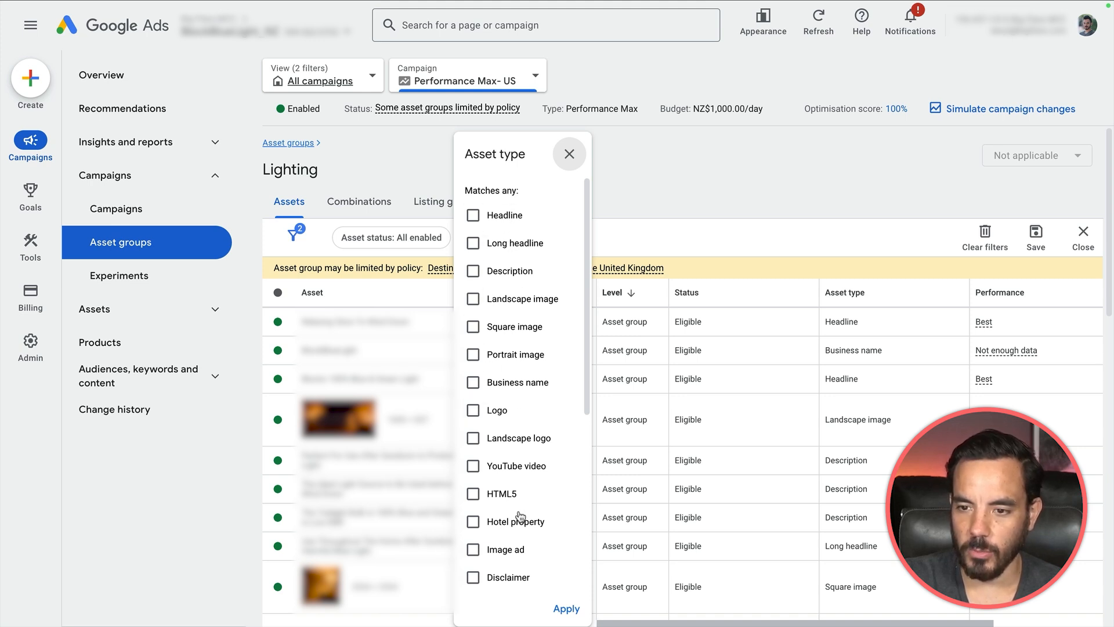
pyautogui.click(493, 216)
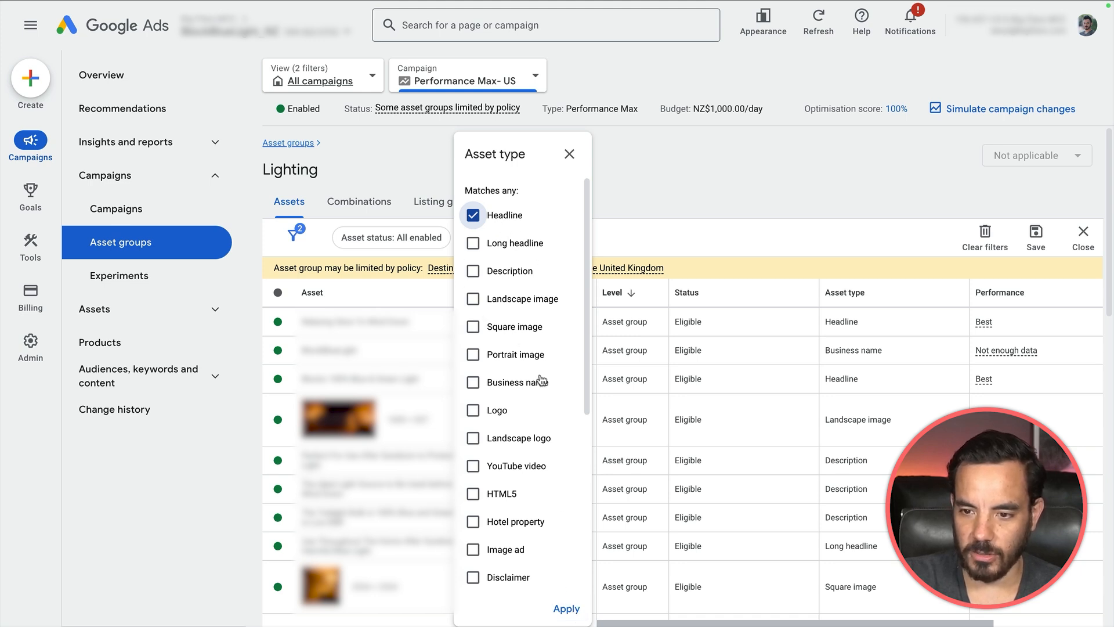
pyautogui.click(473, 326)
pyautogui.click(504, 213)
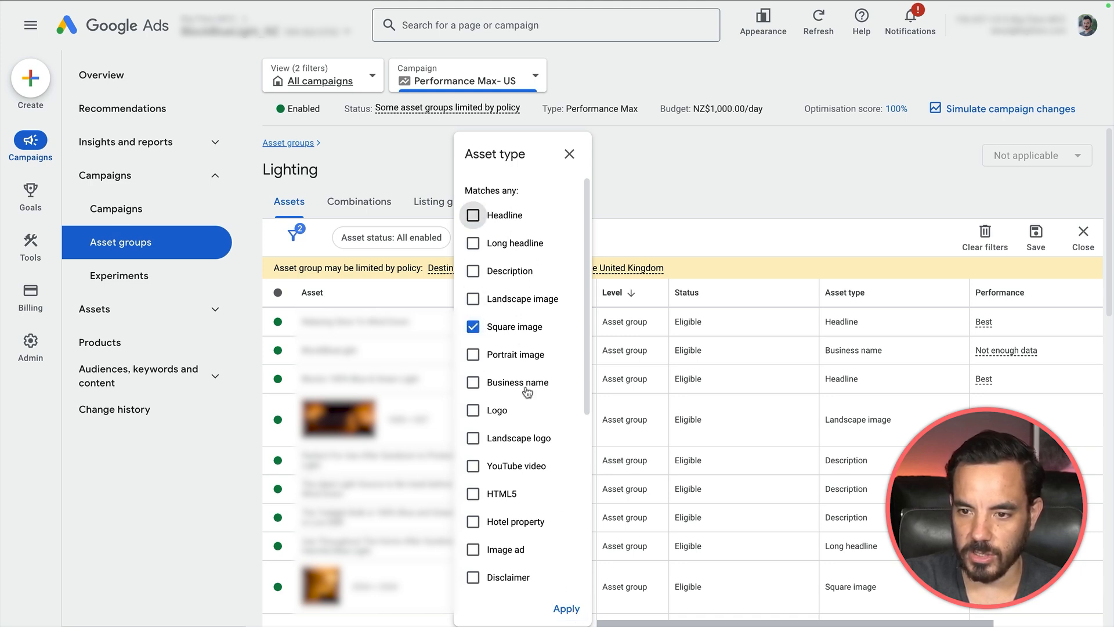
pyautogui.click(566, 607)
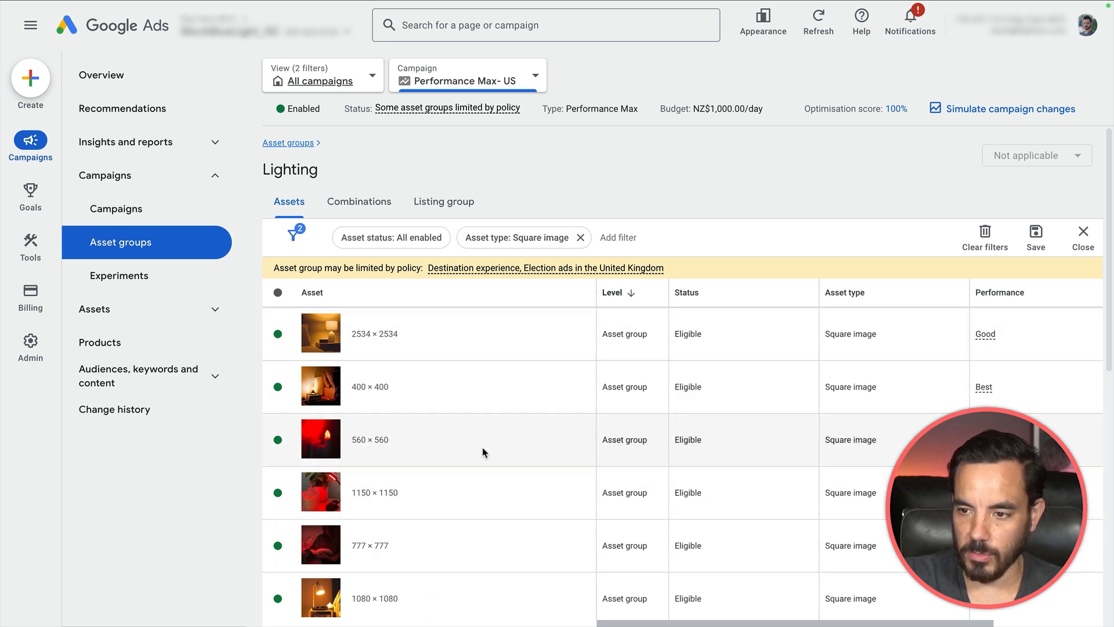
pyautogui.hscroll(3, 485, 452)
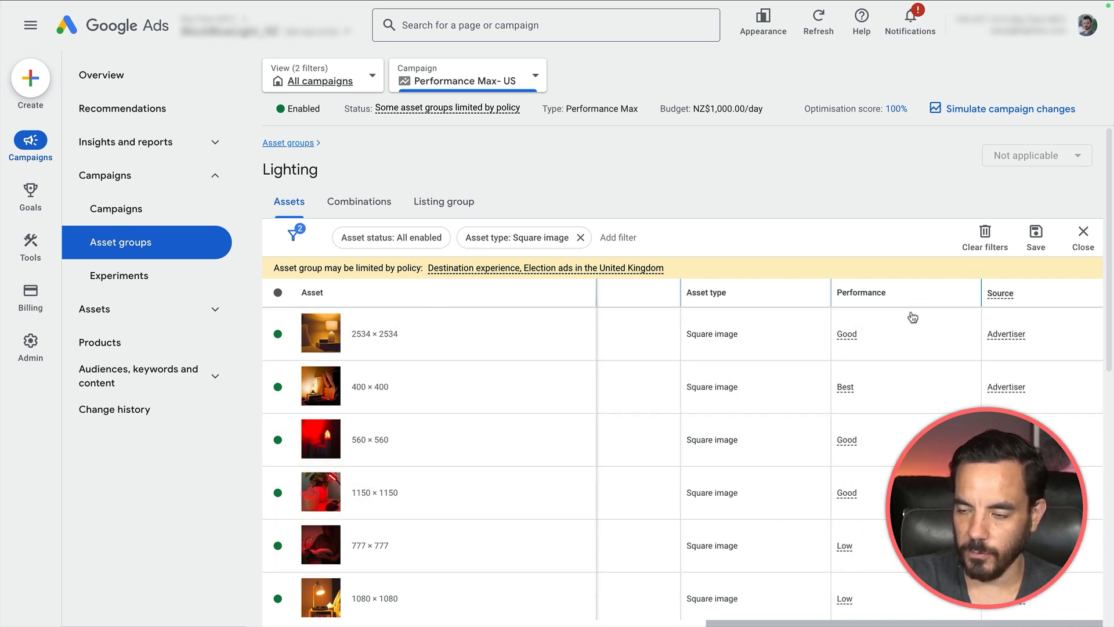
pyautogui.scroll(-1, 878, 558)
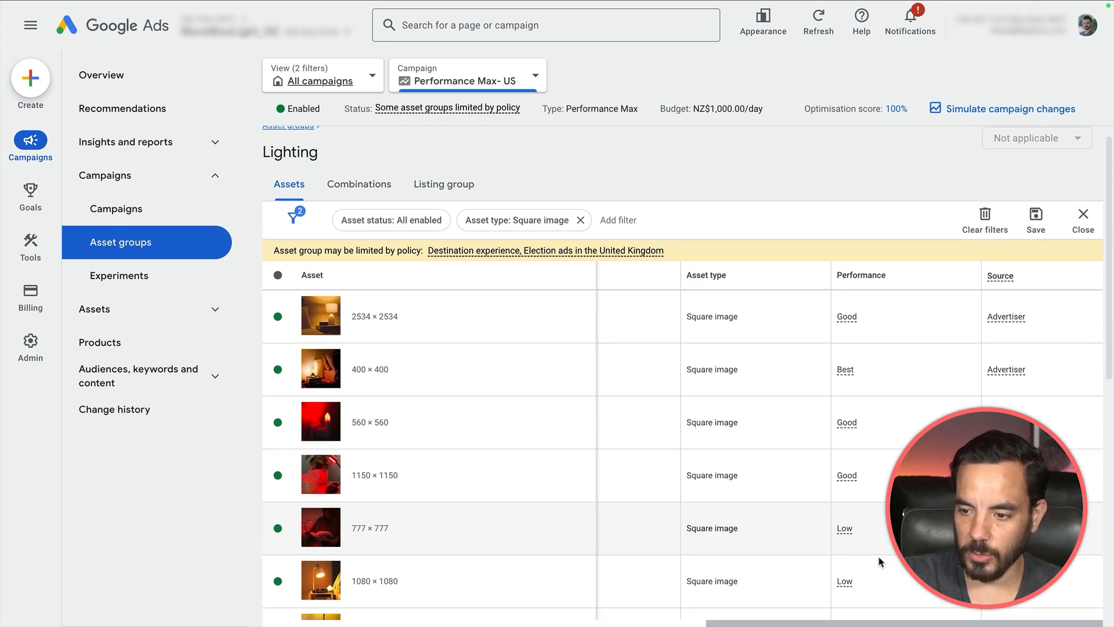
pyautogui.scroll(1, 879, 554)
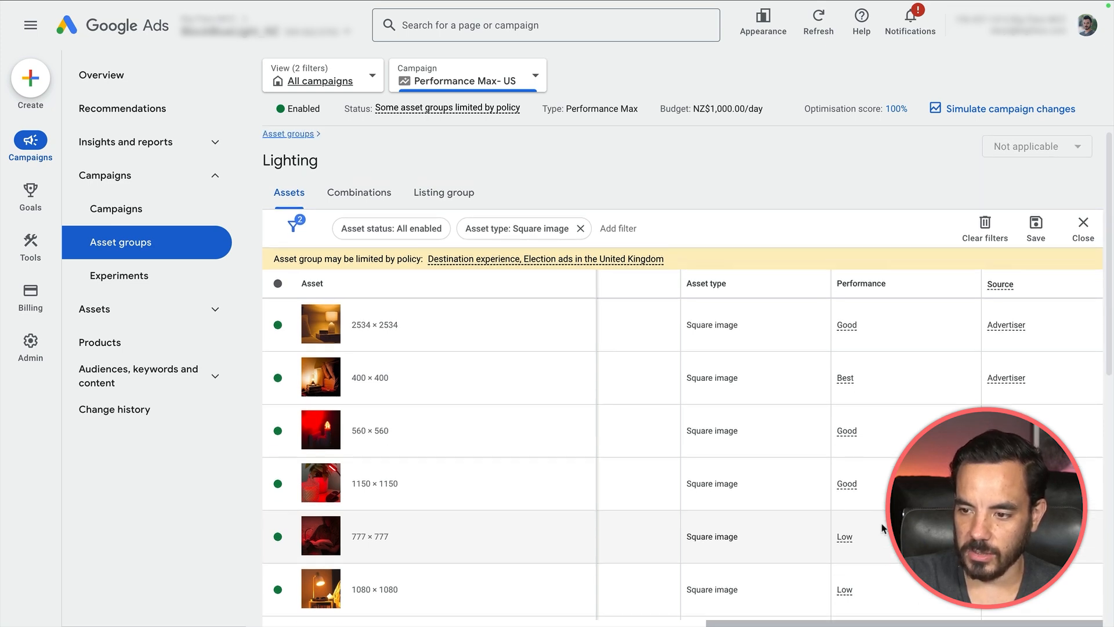
pyautogui.scroll(-1, 882, 342)
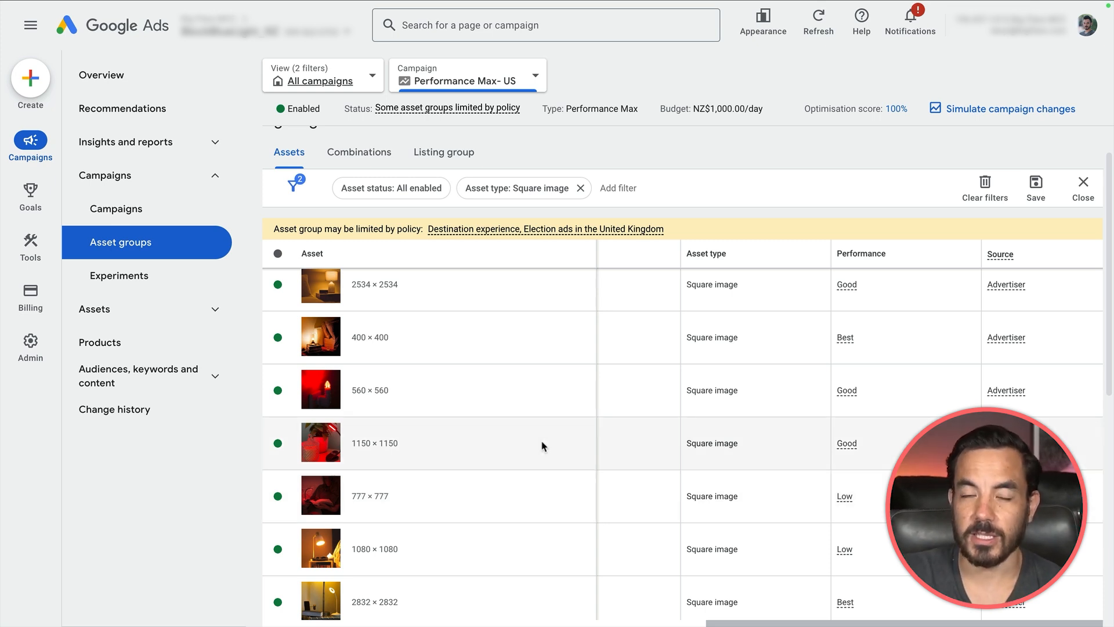
# Step: Change the asset type filter from Square image to Headline
pyautogui.click(543, 188)
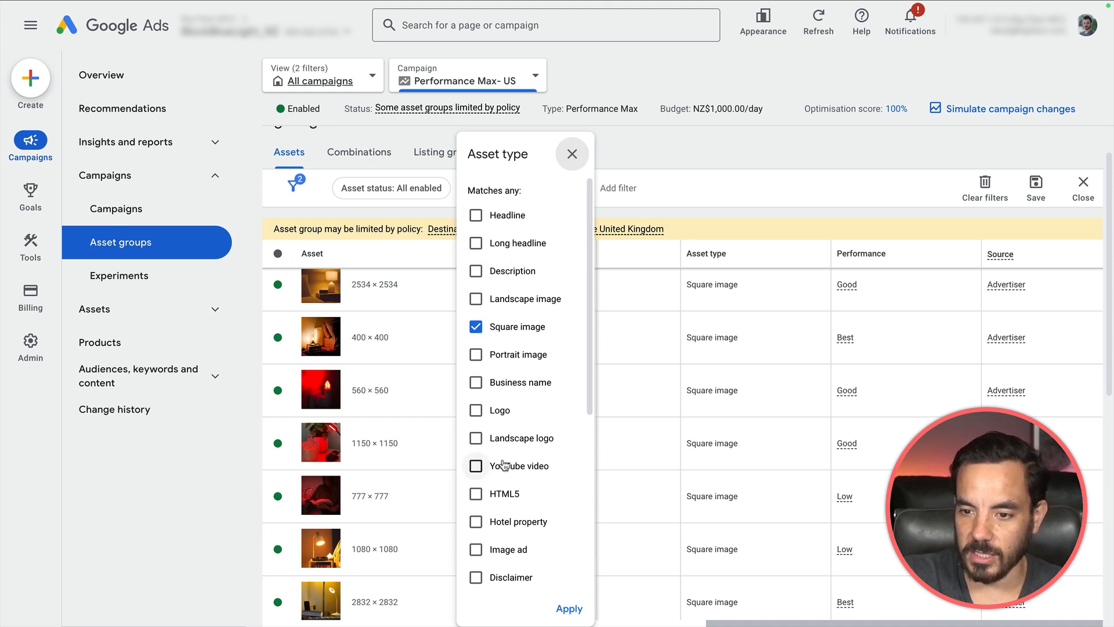
pyautogui.click(520, 219)
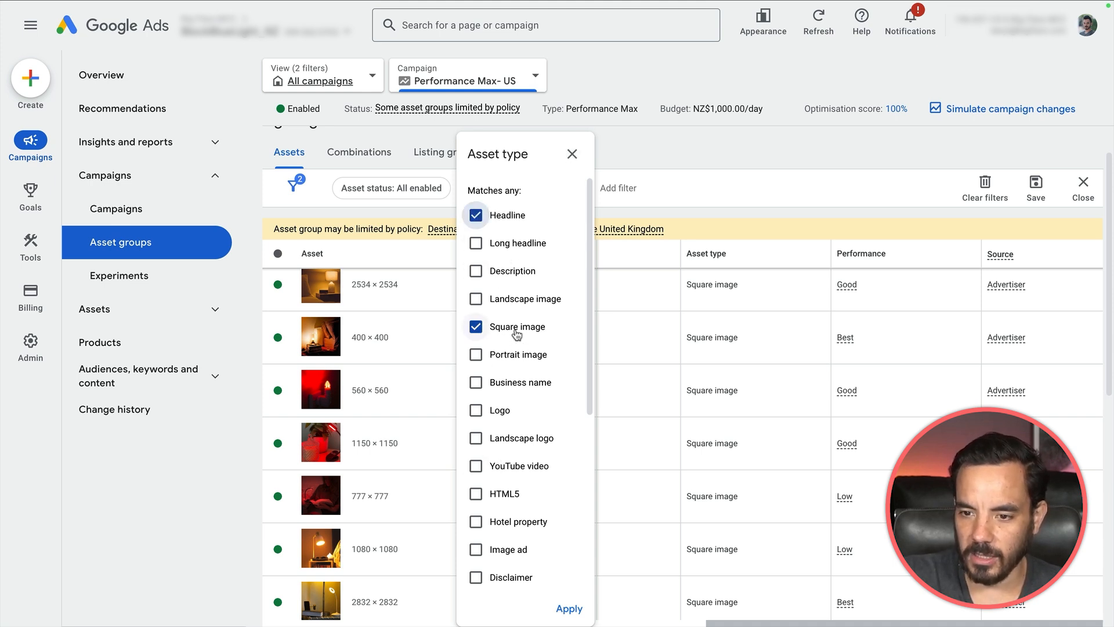
pyautogui.click(516, 330)
pyautogui.click(569, 608)
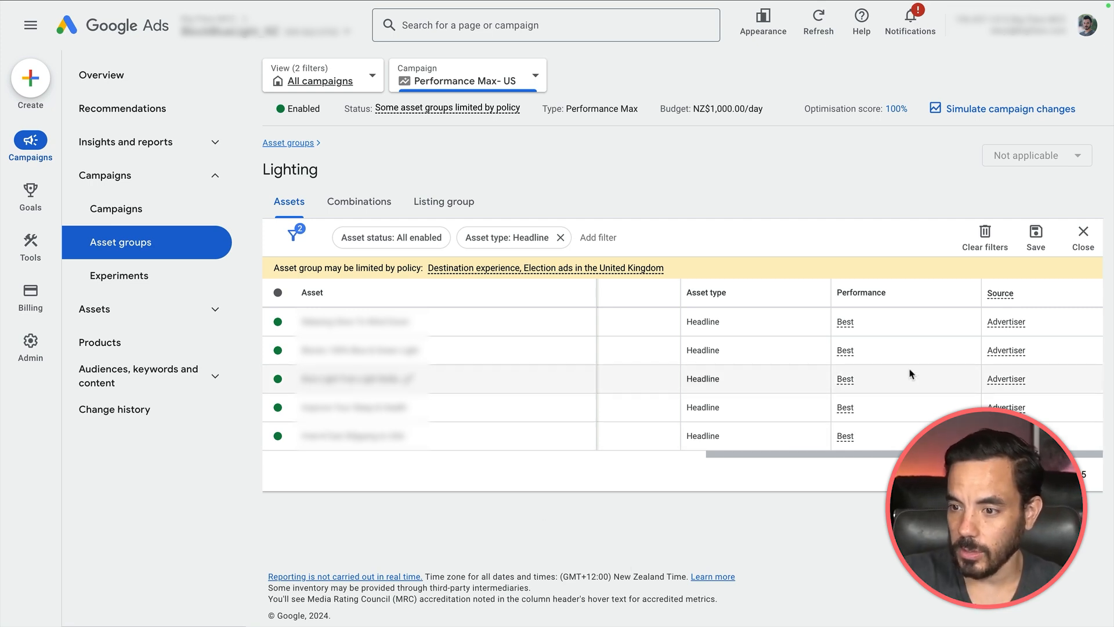
# Step: Narrow the Performance column in the assets table and review the performance and source of the headline assets
pyautogui.hscroll(-3, 907, 373)
pyautogui.hscroll(3, 890, 355)
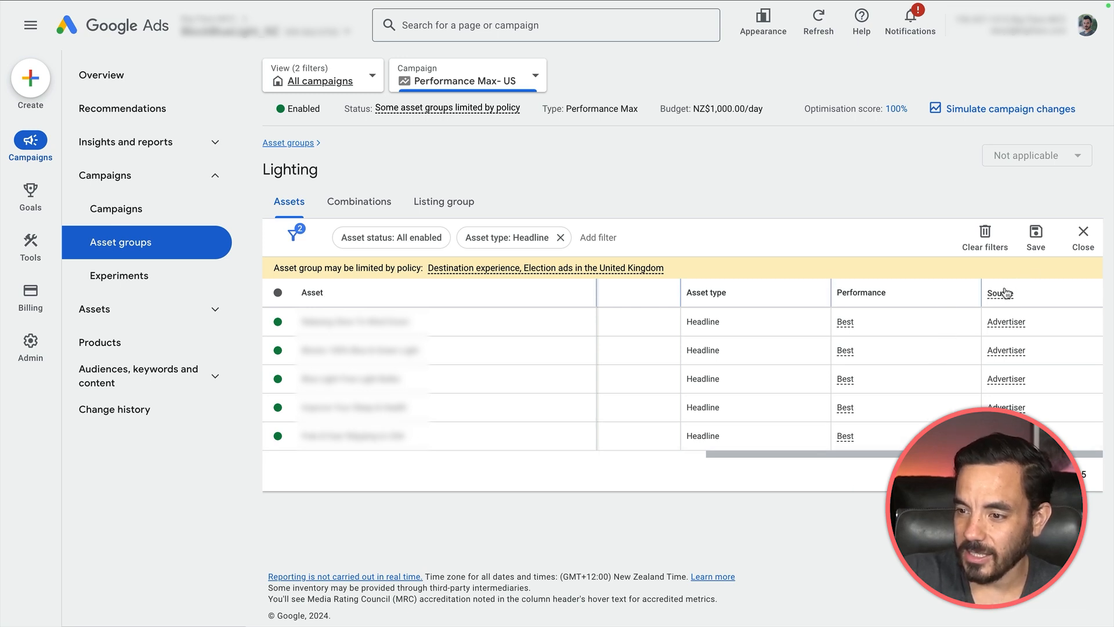
pyautogui.moveTo(981, 285); pyautogui.dragTo(1035, 285)
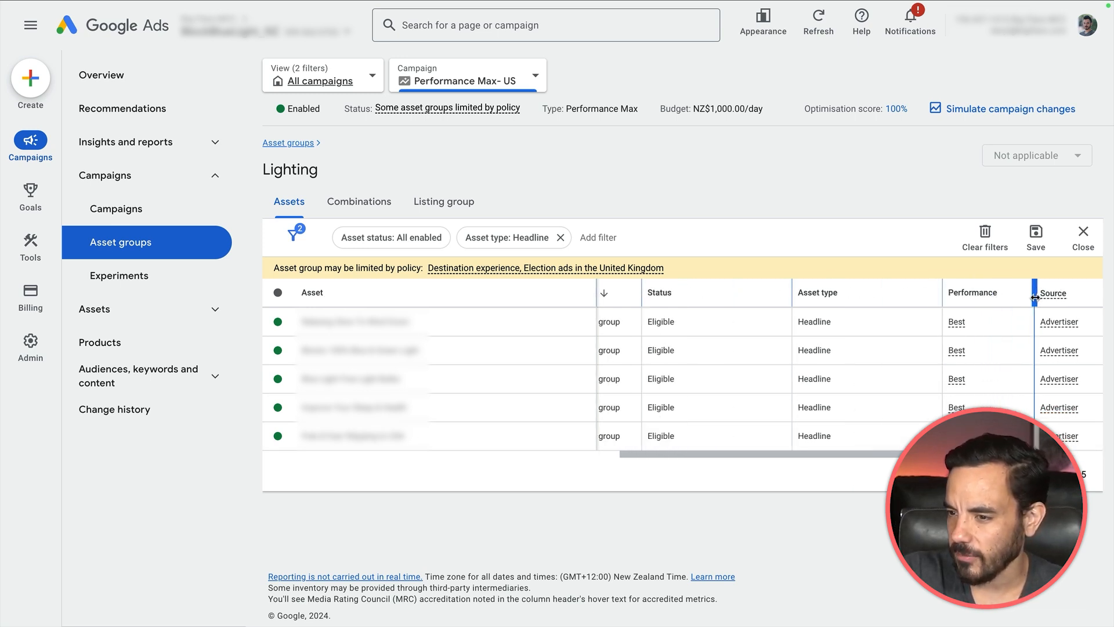
pyautogui.hscroll(2, 978, 355)
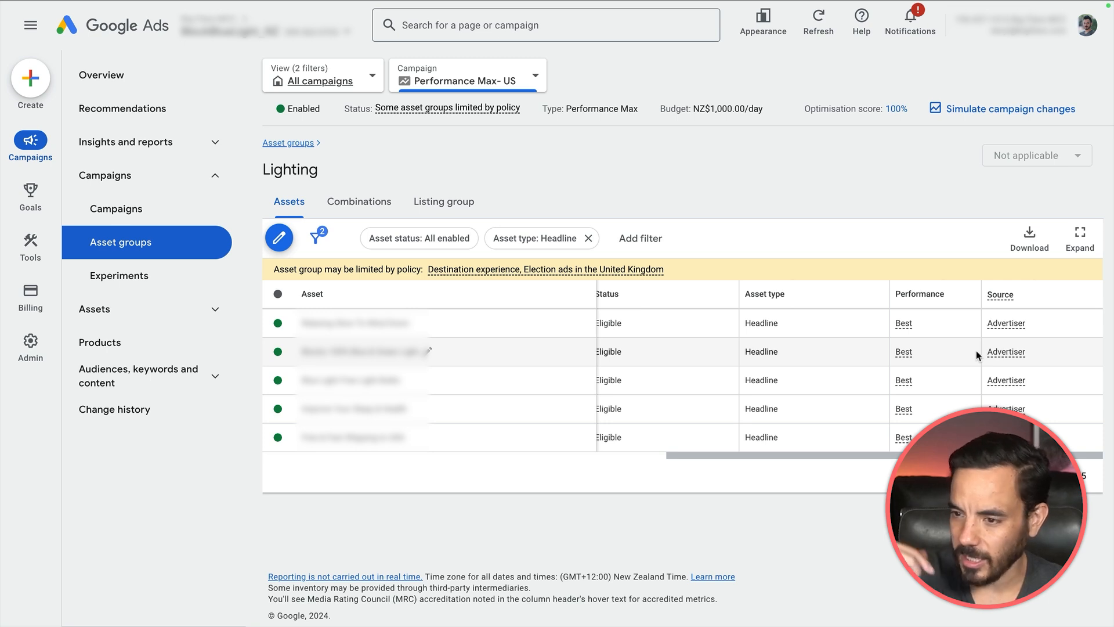